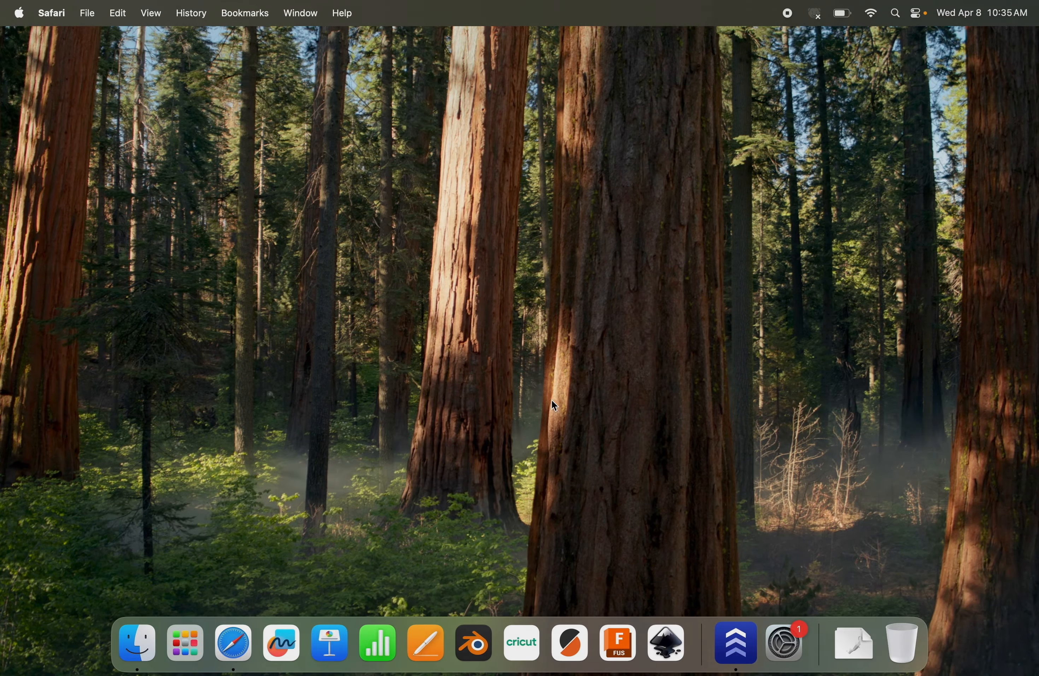
- Switch to PrusaSlicer and import low_poly_fawn.stl from the Downloads folder onto the print bed
left_click(581, 640)
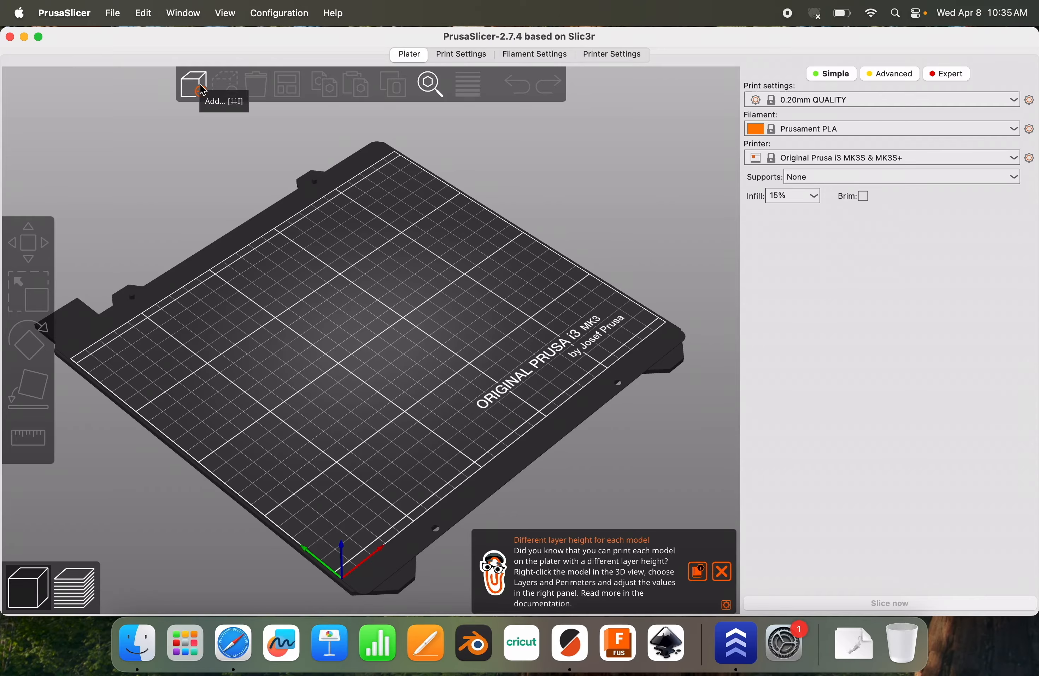
left_click(202, 91)
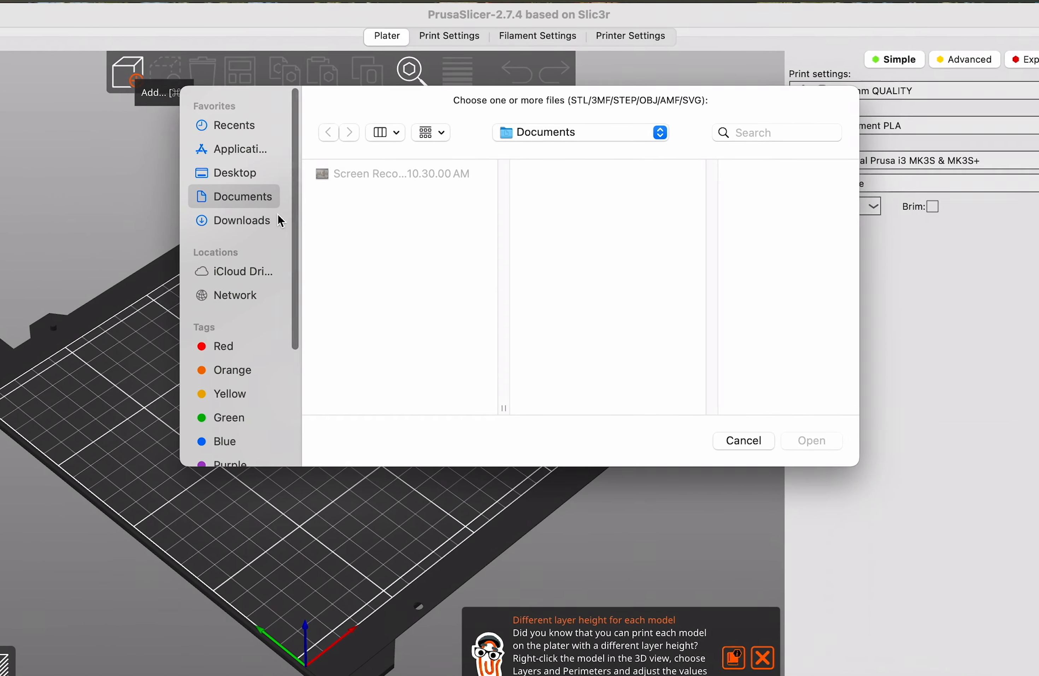
left_click(192, 248)
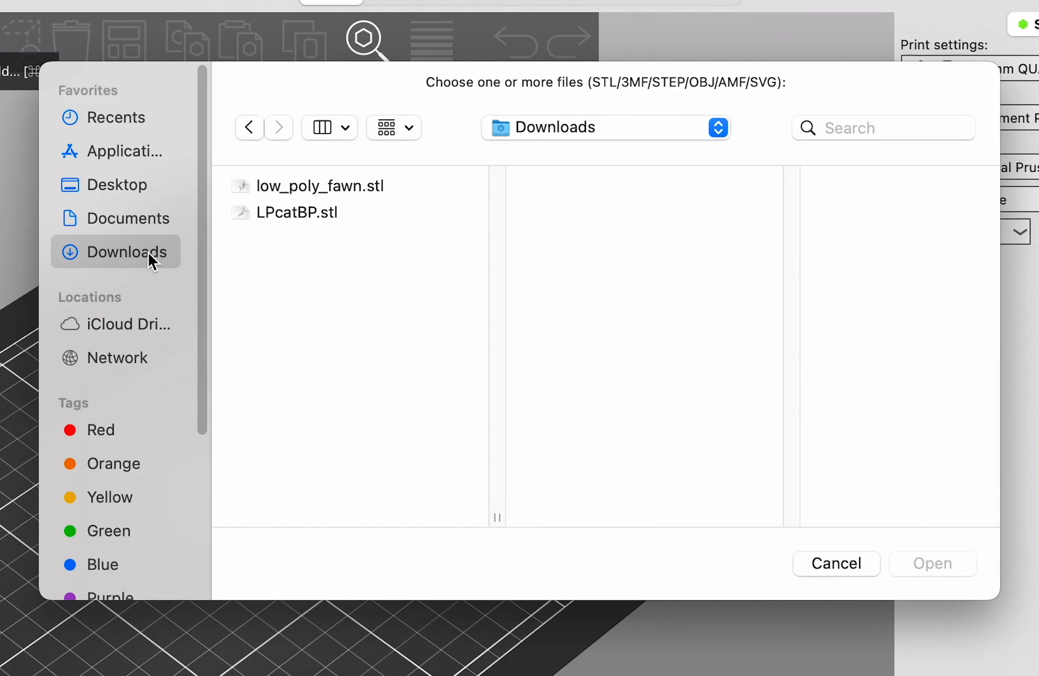
left_click(356, 193)
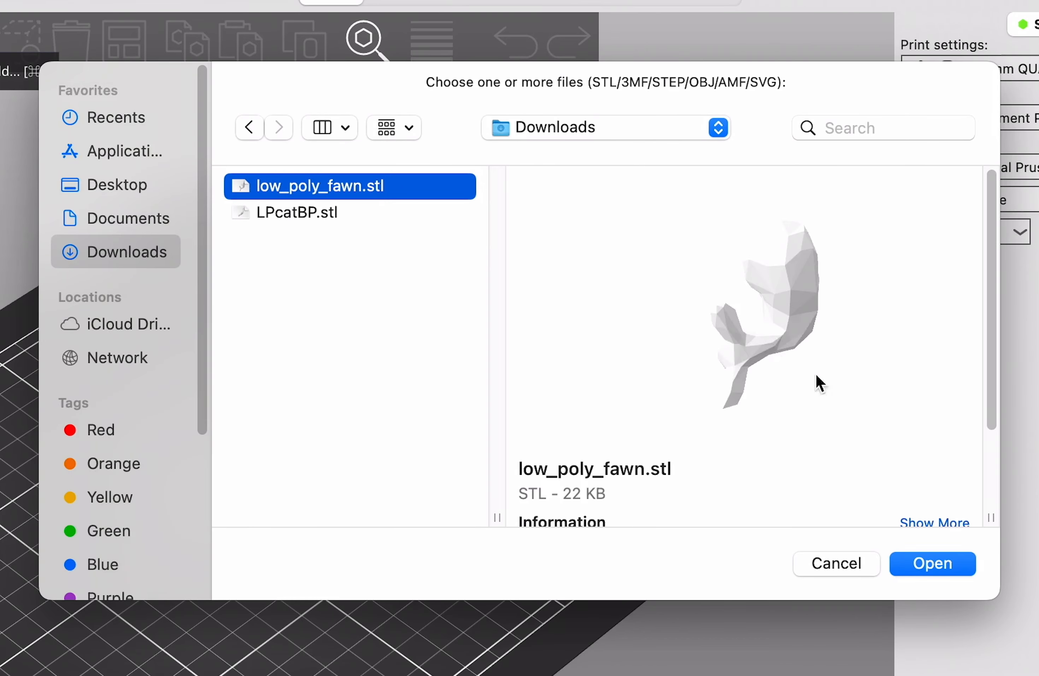
left_click(918, 552)
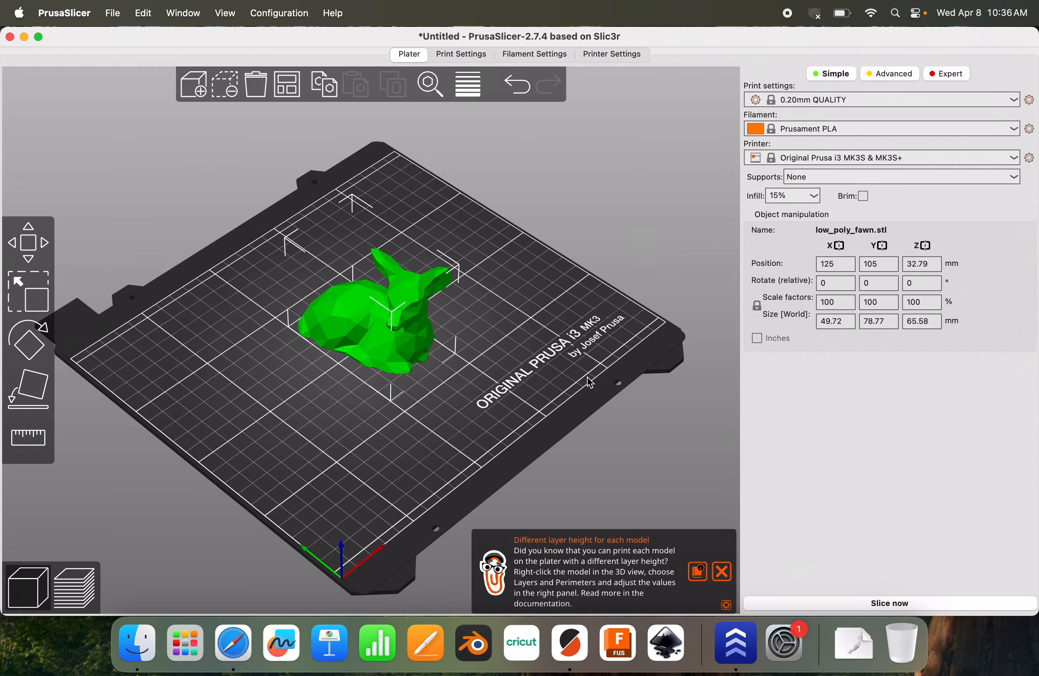
- Examine the fawn model on the print bed from several angles and distances
left_click_drag(501, 412, 592, 412)
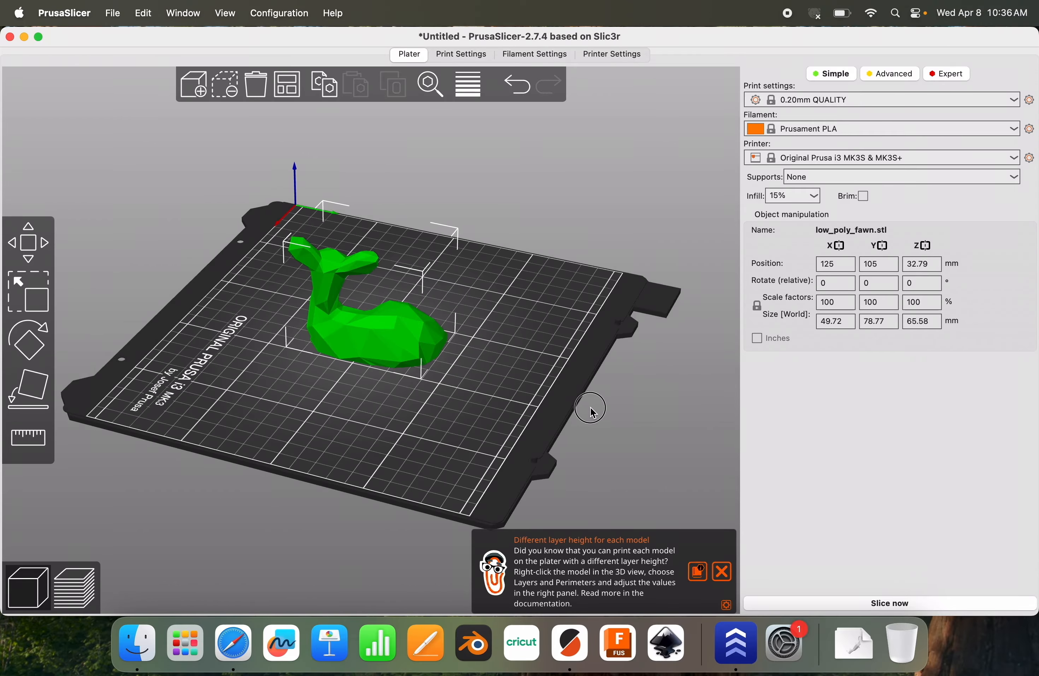
left_click_drag(313, 405, 365, 406)
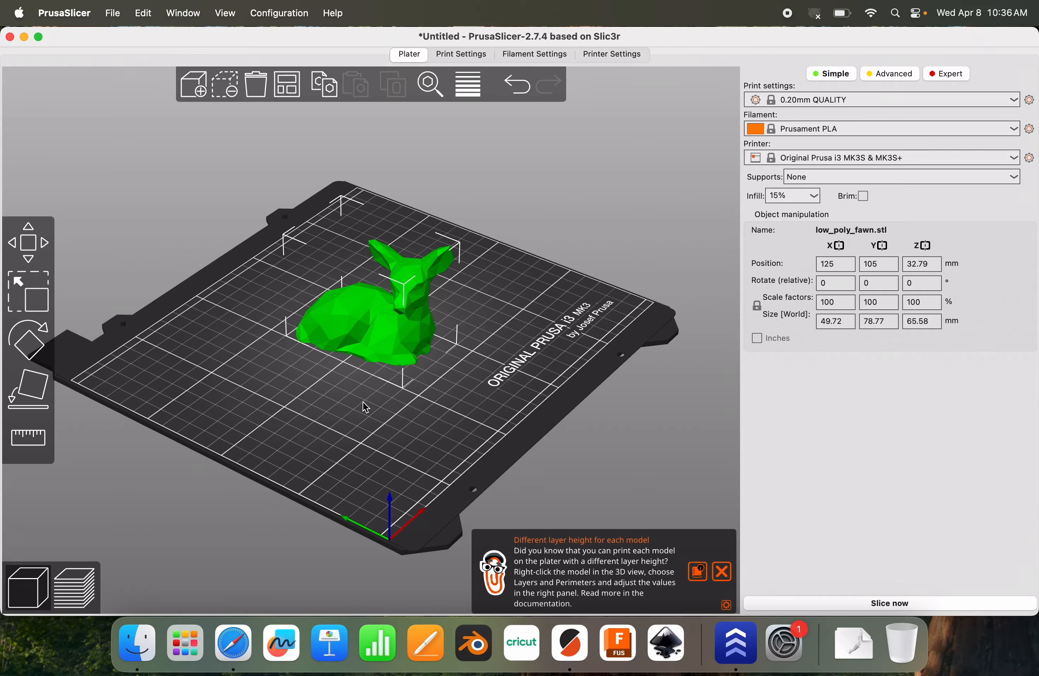
mouse_move(402, 425)
left_mouse_down()
mouse_move(285, 376)
mouse_move(248, 443)
mouse_move(412, 454)
mouse_move(560, 407)
mouse_move(480, 338)
mouse_move(339, 362)
mouse_move(384, 429)
left_mouse_up()
right_click_drag(383, 428, 431, 413)
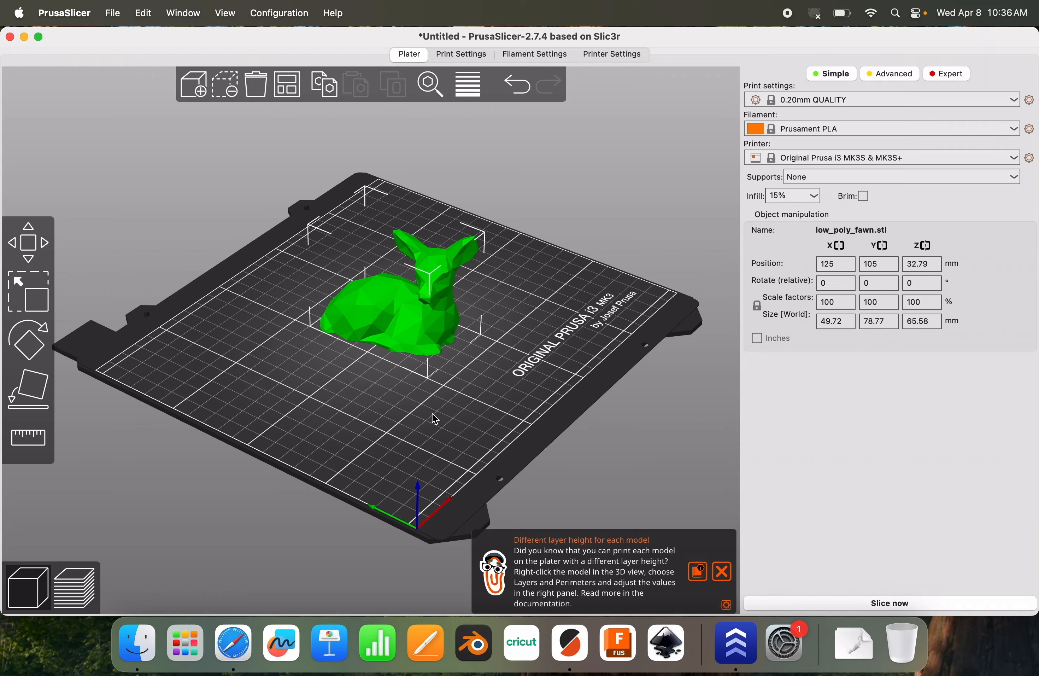
scroll(431, 413, "up", 5)
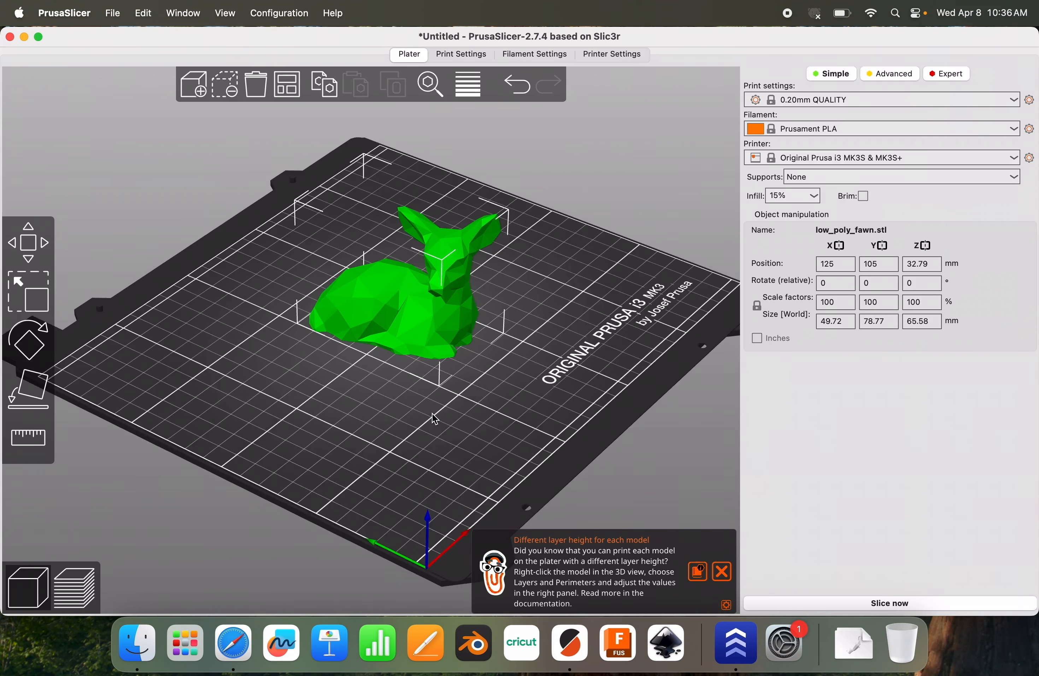
scroll(432, 413, "down", 3)
scroll(432, 414, "down", 5)
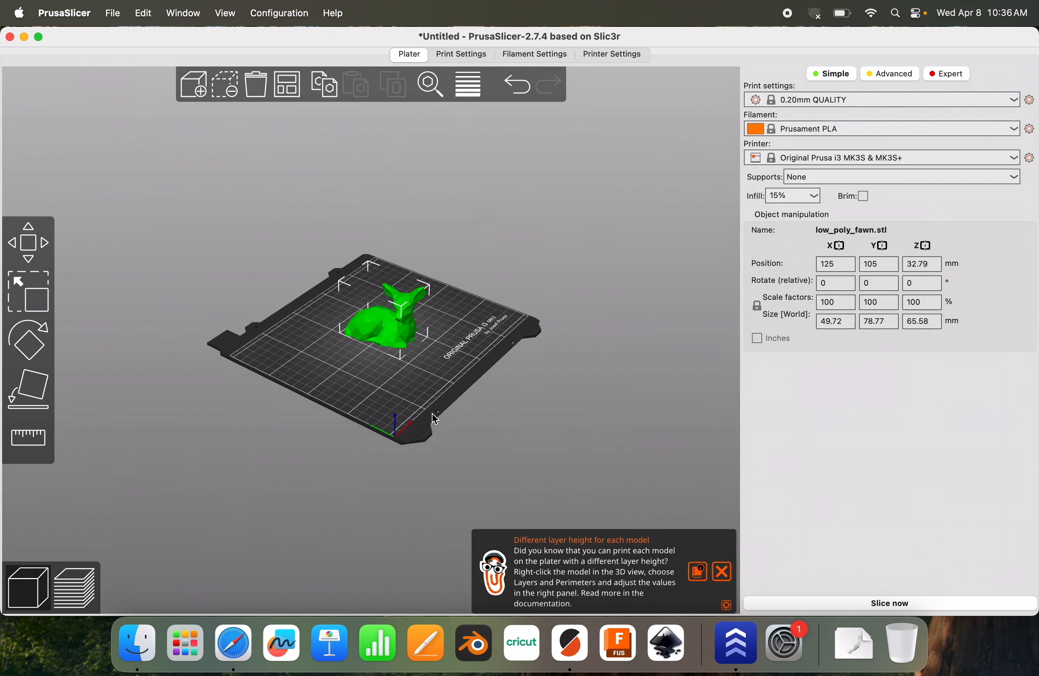
scroll(432, 414, "up", 10)
scroll(432, 414, "down", 6)
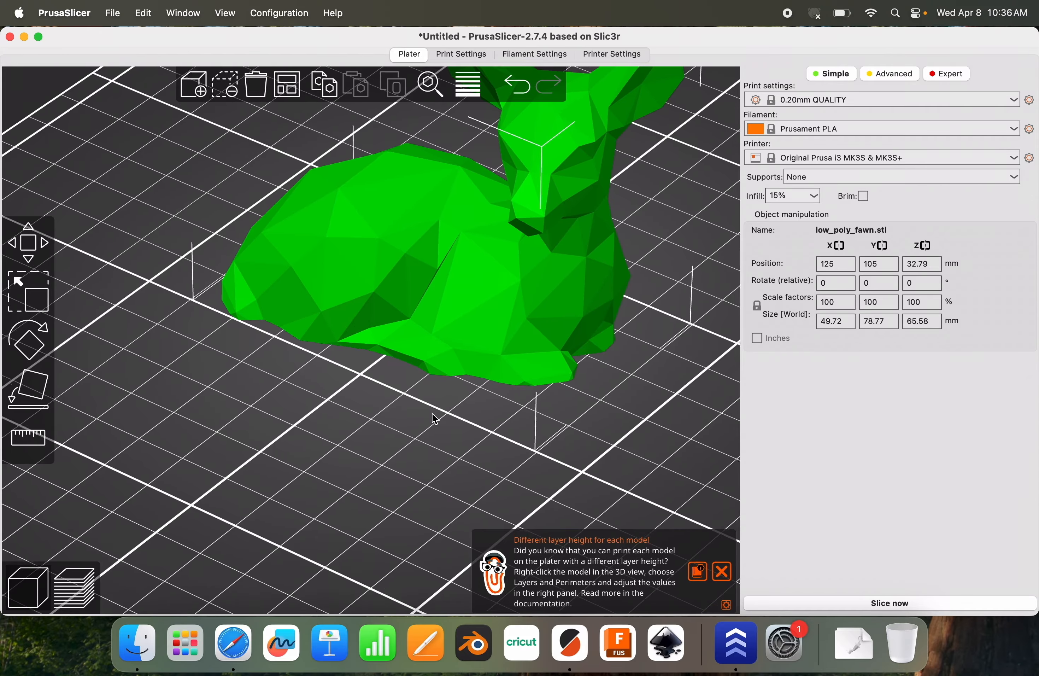
scroll(432, 414, "down", 1)
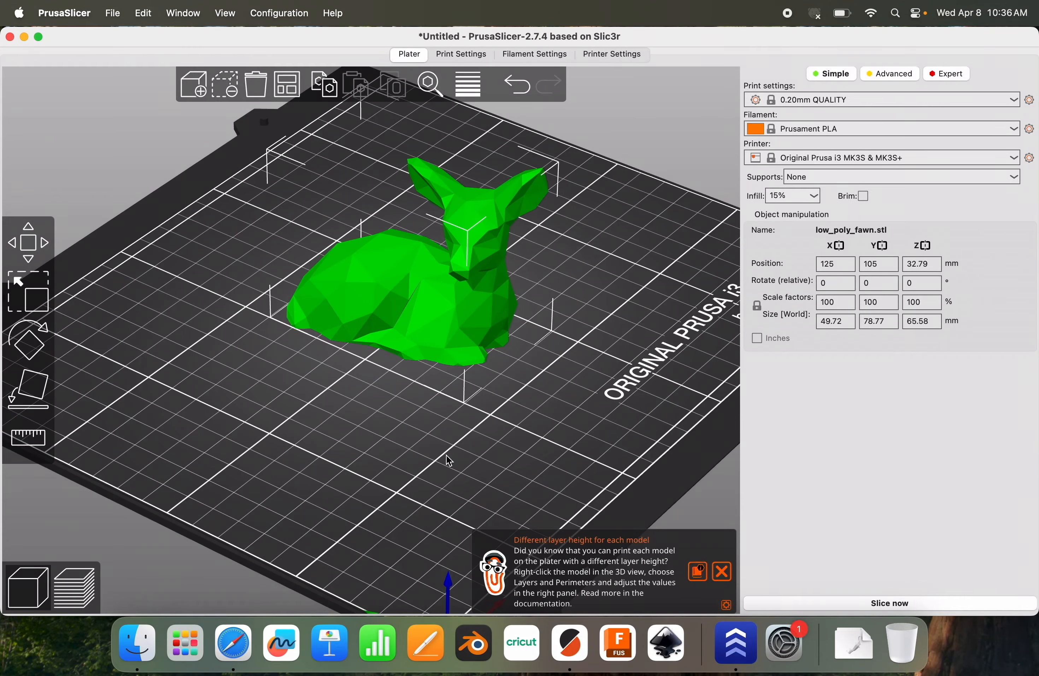
right_click_drag(445, 454, 405, 473)
scroll(402, 469, "down", 1)
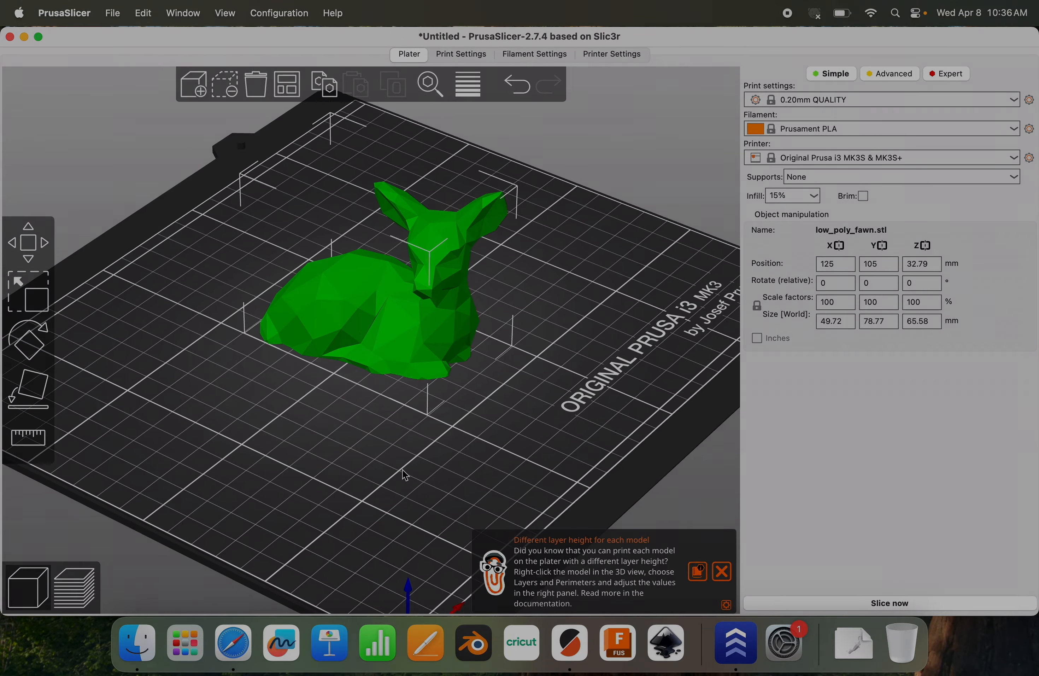
scroll(402, 468, "down", 1)
right_click_drag(338, 463, 331, 469)
scroll(332, 468, "down", 1)
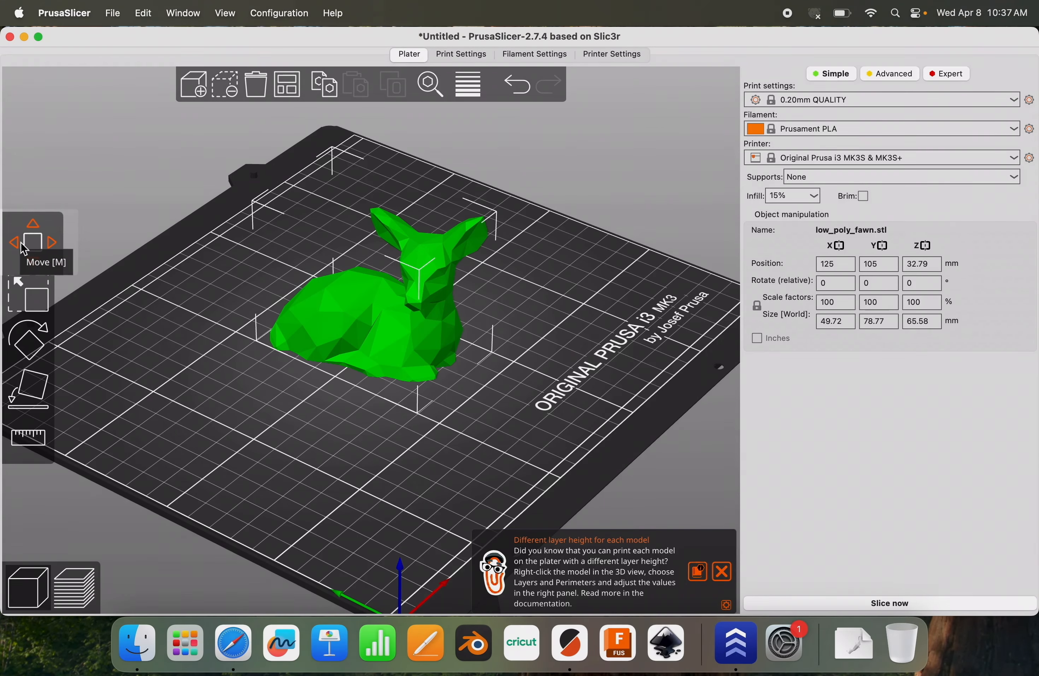
- Move the fawn freehand along the X and Y axes to a position of about X 118.69, Y 102.46 mm
left_click(20, 249)
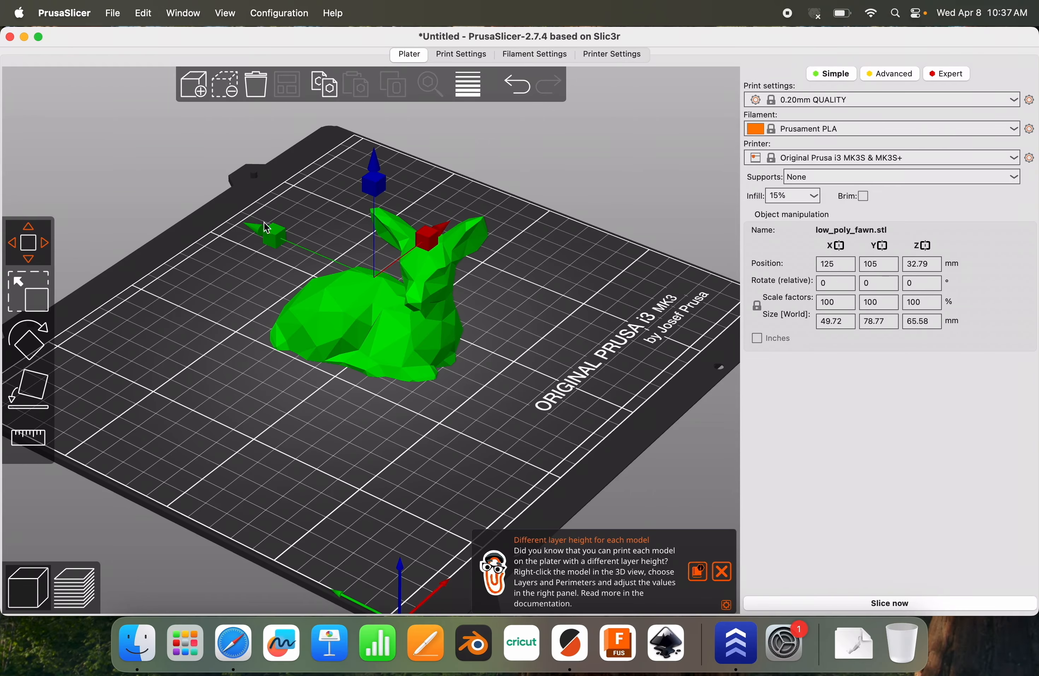
left_click_drag(274, 234, 167, 169)
left_click_drag(349, 213, 232, 315)
left_click_drag(118, 260, 225, 321)
left_click_drag(361, 293, 459, 186)
left_click_drag(261, 238, 275, 247)
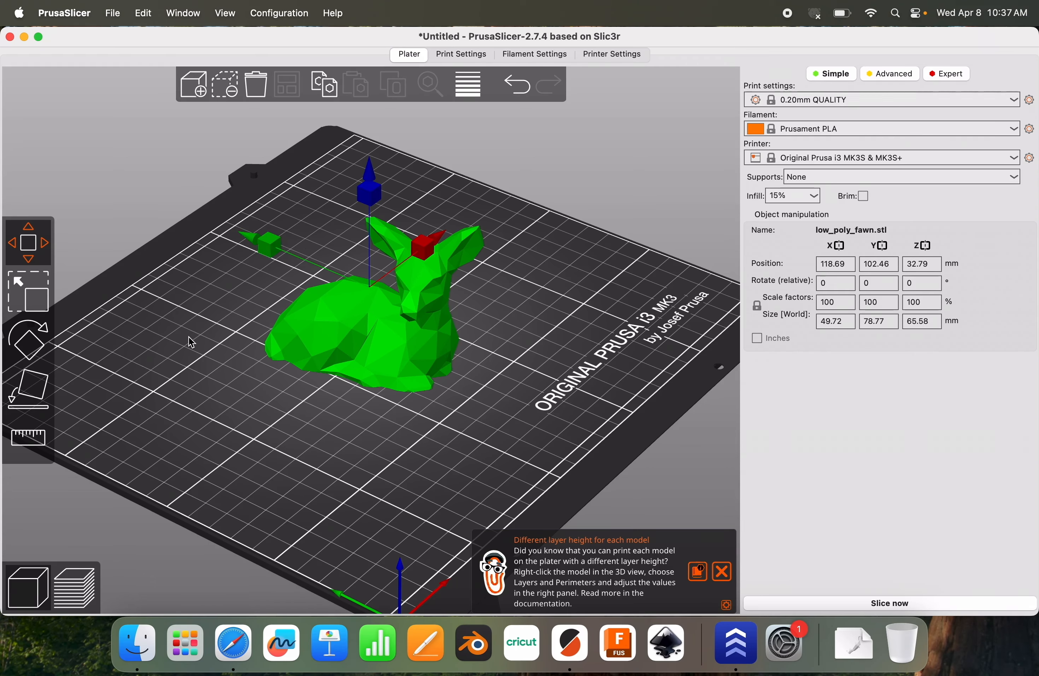
key("m")
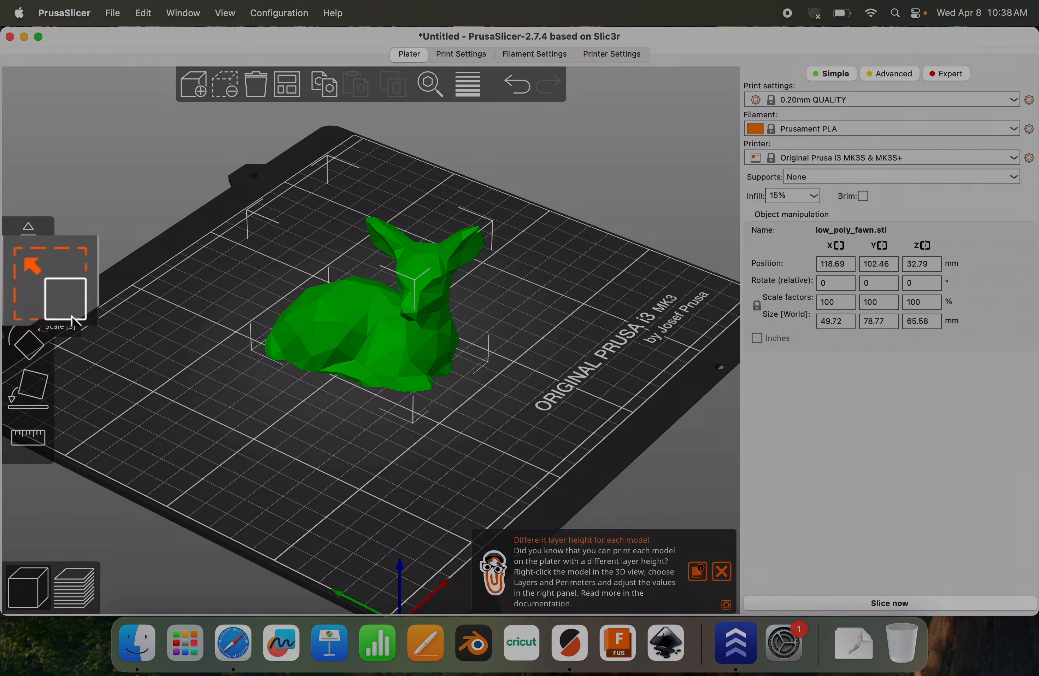
- Scale the fawn freehand to about 168.68 % uniformly, and reduce only its Y scale to about 88.24 % and Z scale to about 61.26 %
left_click(73, 320)
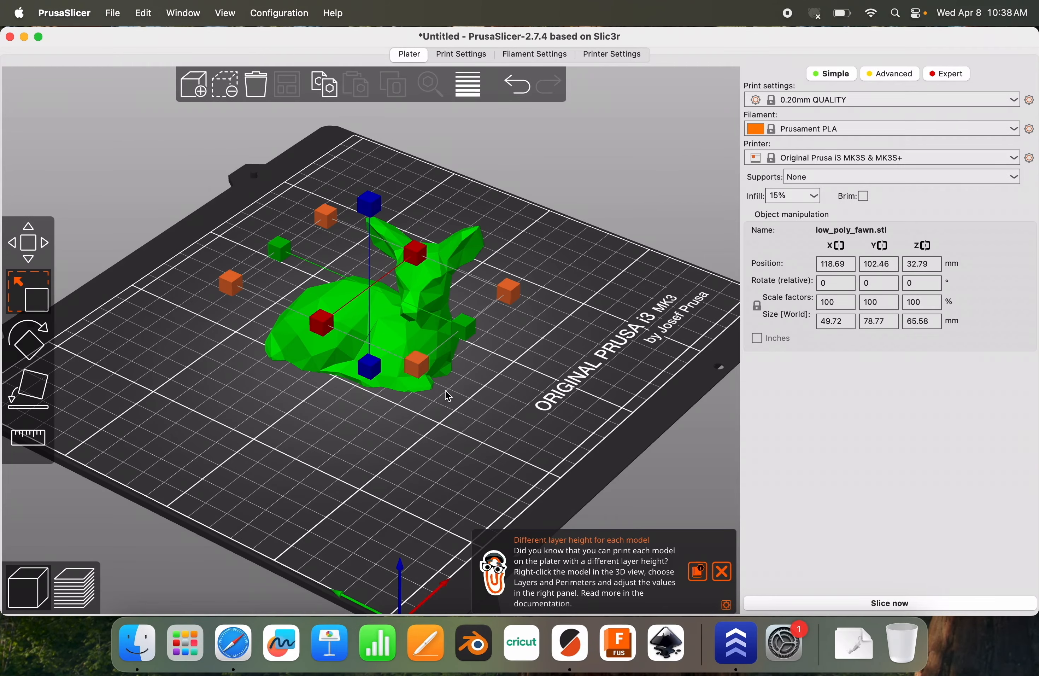
left_click_drag(418, 364, 543, 462)
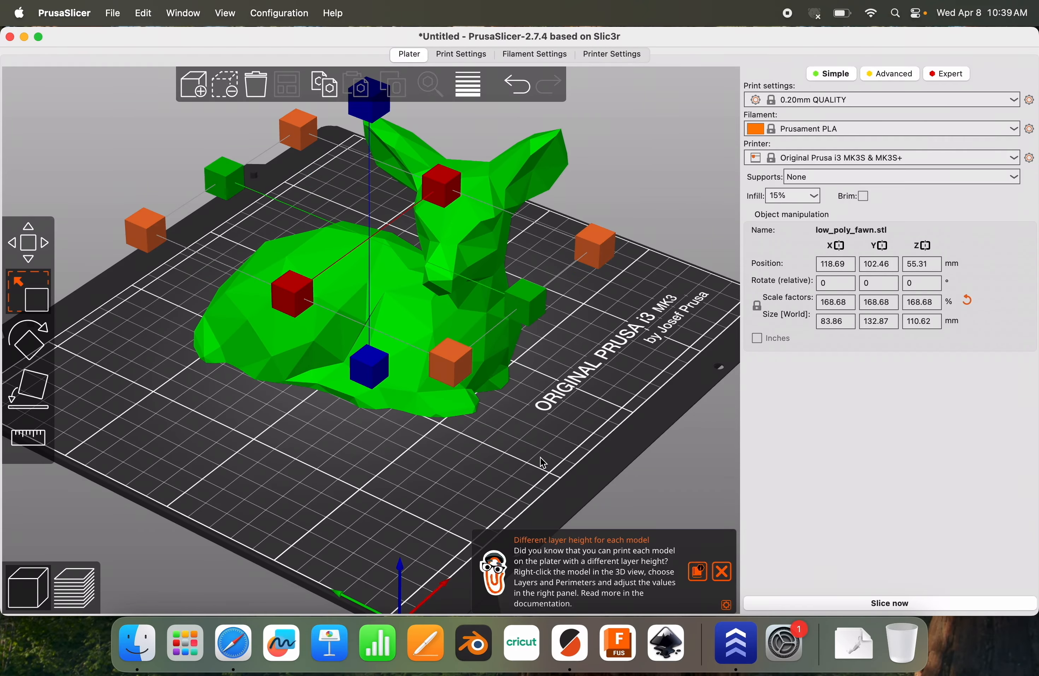
left_click_drag(528, 302, 427, 259)
left_click_drag(370, 100, 381, 224)
left_click_drag(294, 370, 258, 446)
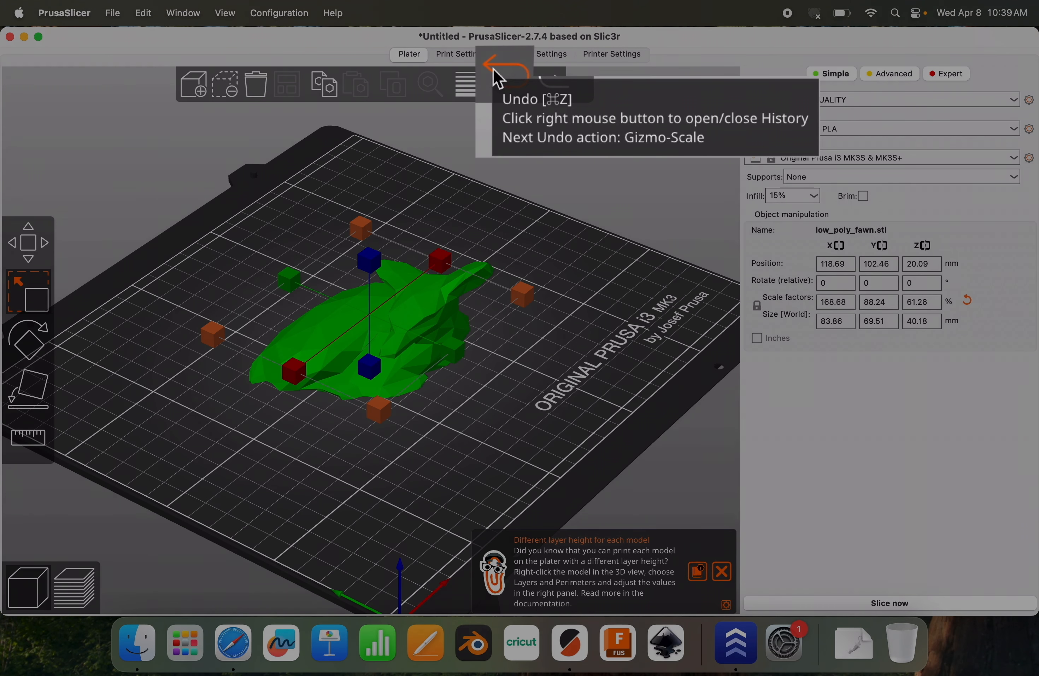
- Undo all three scale changes to the fawn and leave the Scale tool
left_click(514, 86)
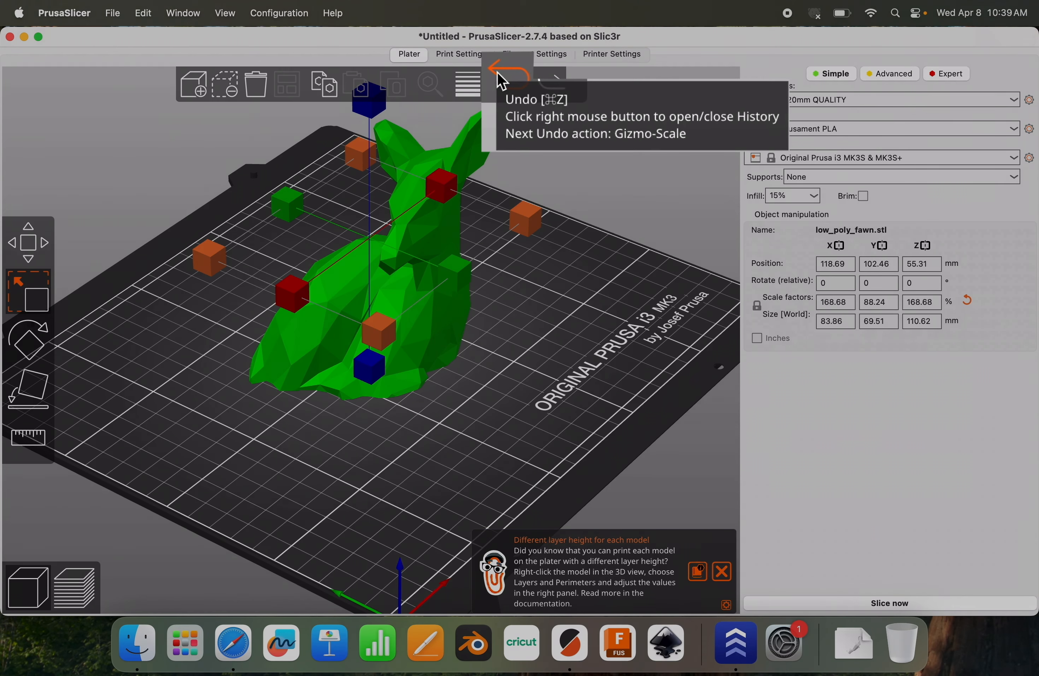
left_click(514, 85)
left_click(514, 85)
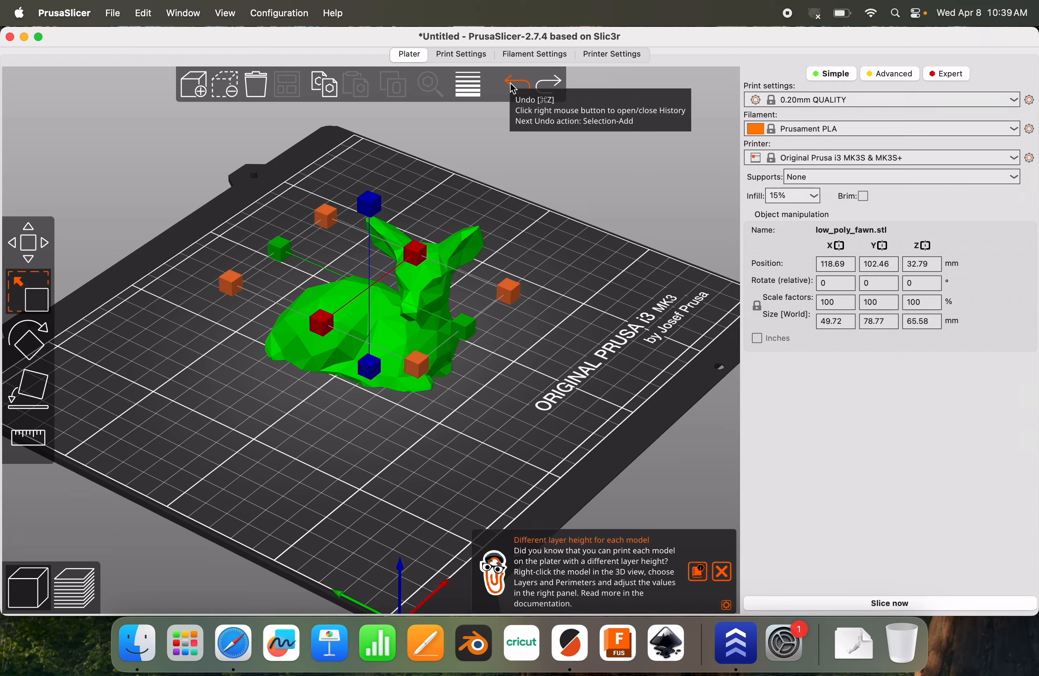
left_click(245, 417)
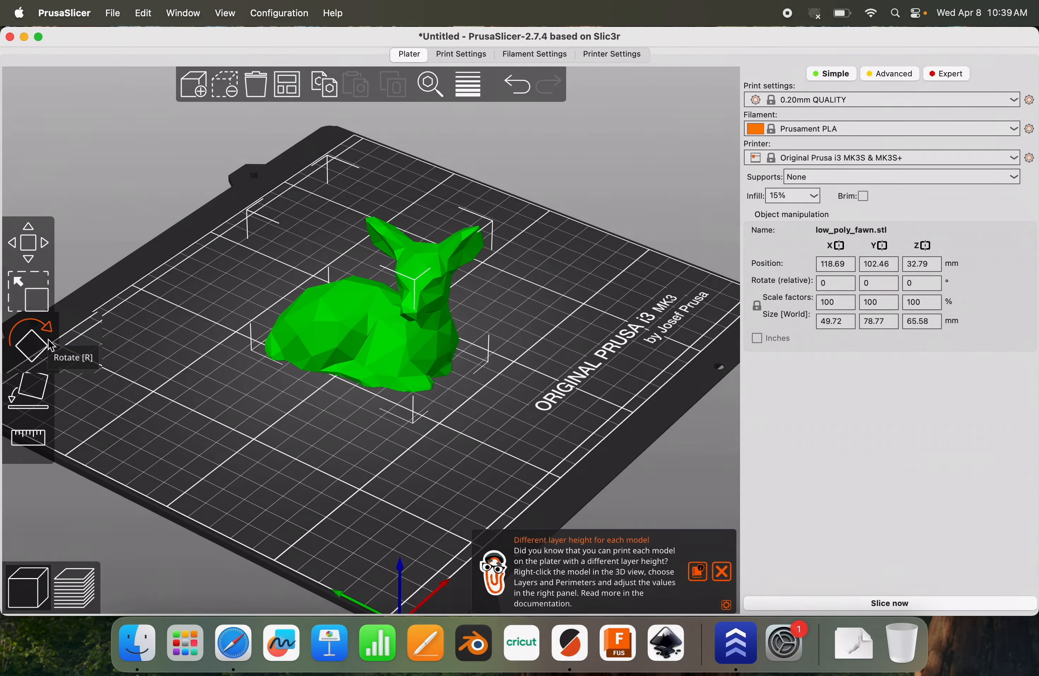
- Rotate the fawn freehand about its Z and X axes so it stands upside down with its flat base facing up
left_click(47, 344)
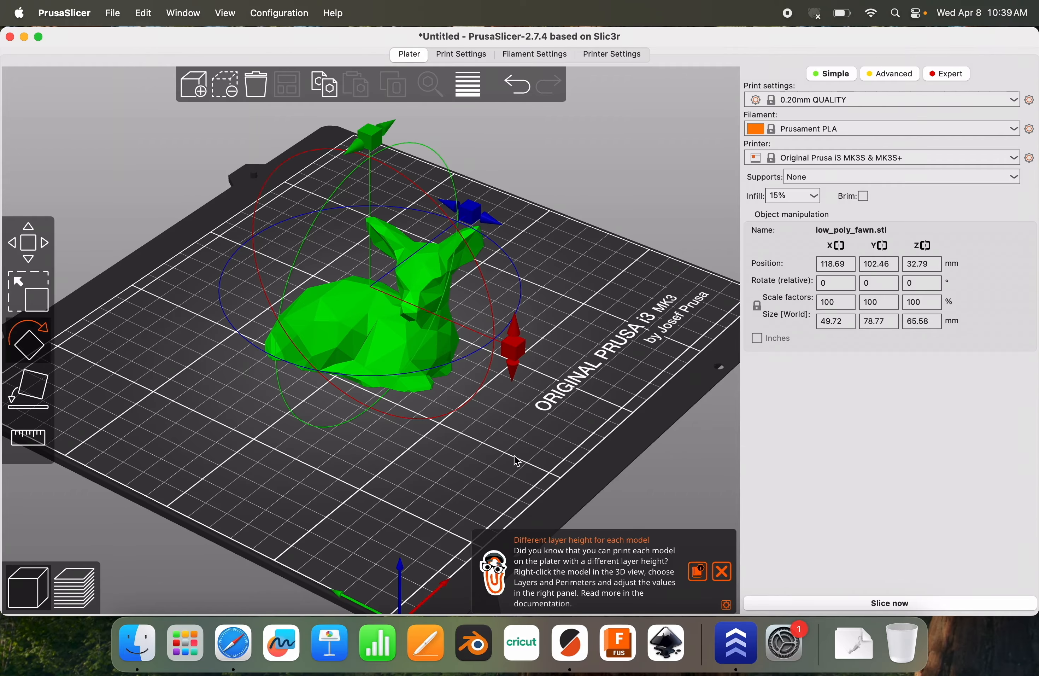
left_click_drag(478, 222, 441, 383)
left_click_drag(509, 349, 184, 193)
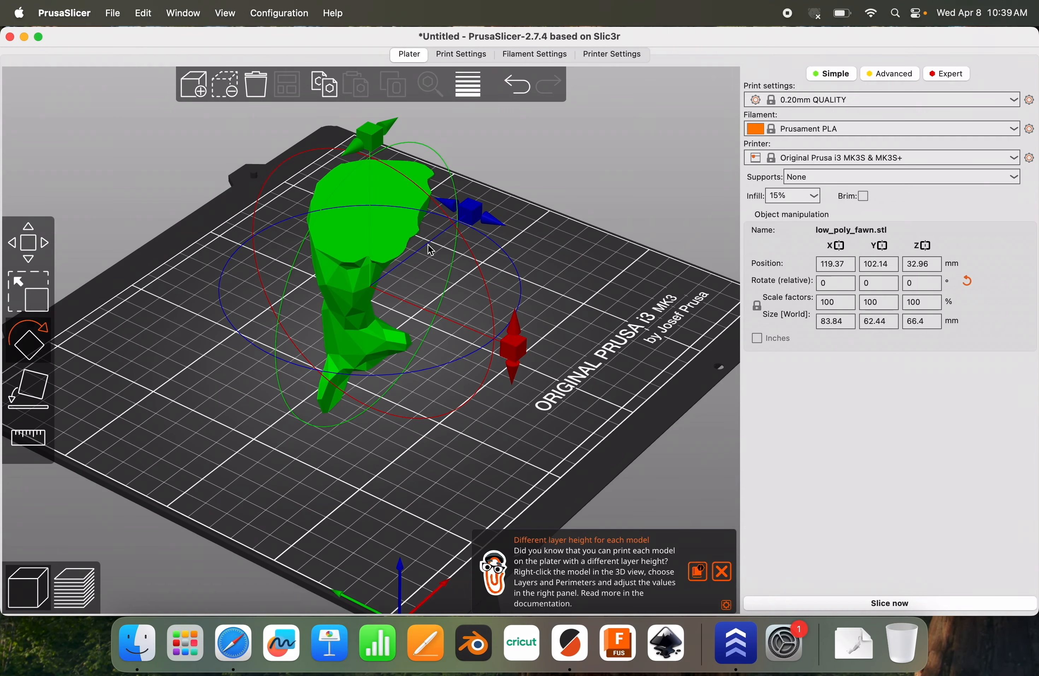
left_click_drag(469, 211, 518, 303)
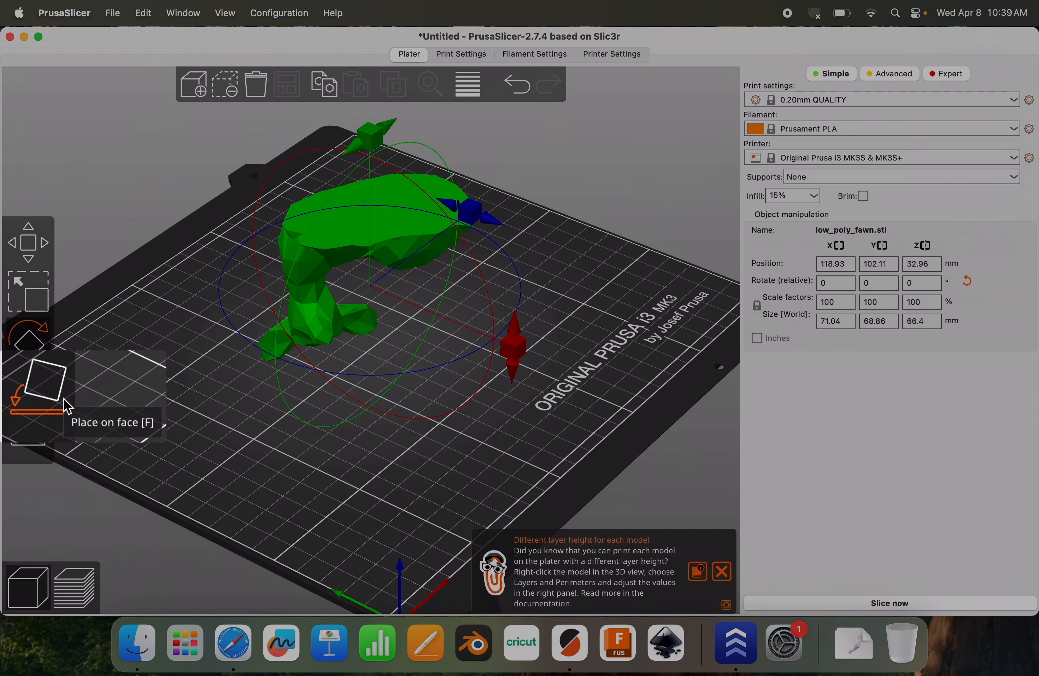
- Place the fawn on its flat underside face and rotate it about the Z axis so its head faces the front of the bed
left_click(66, 406)
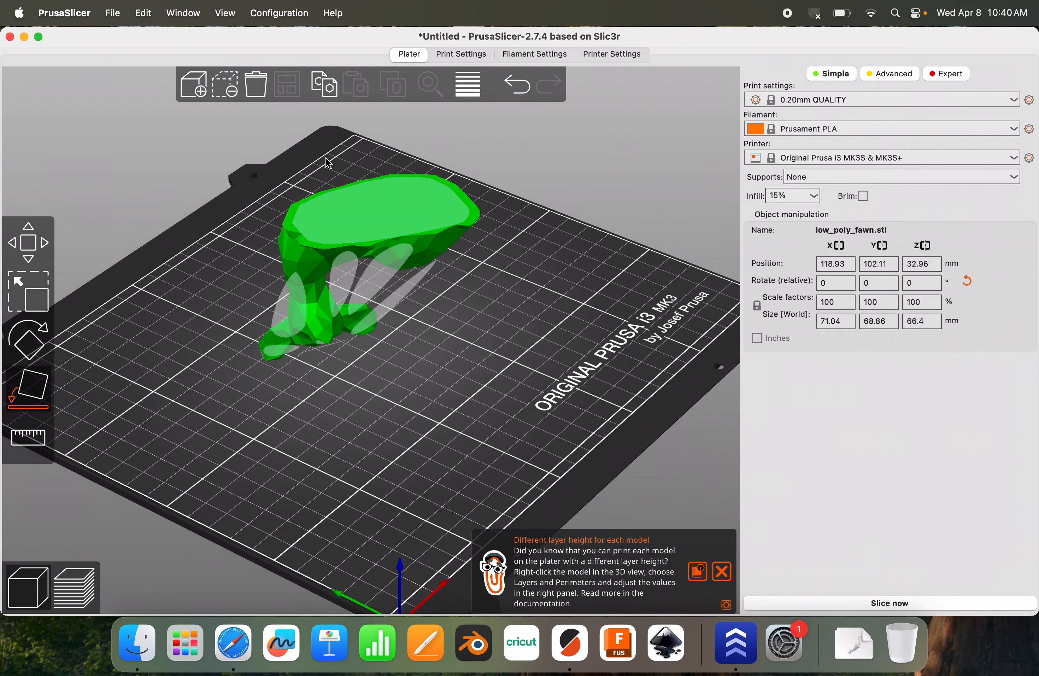
left_click(447, 209)
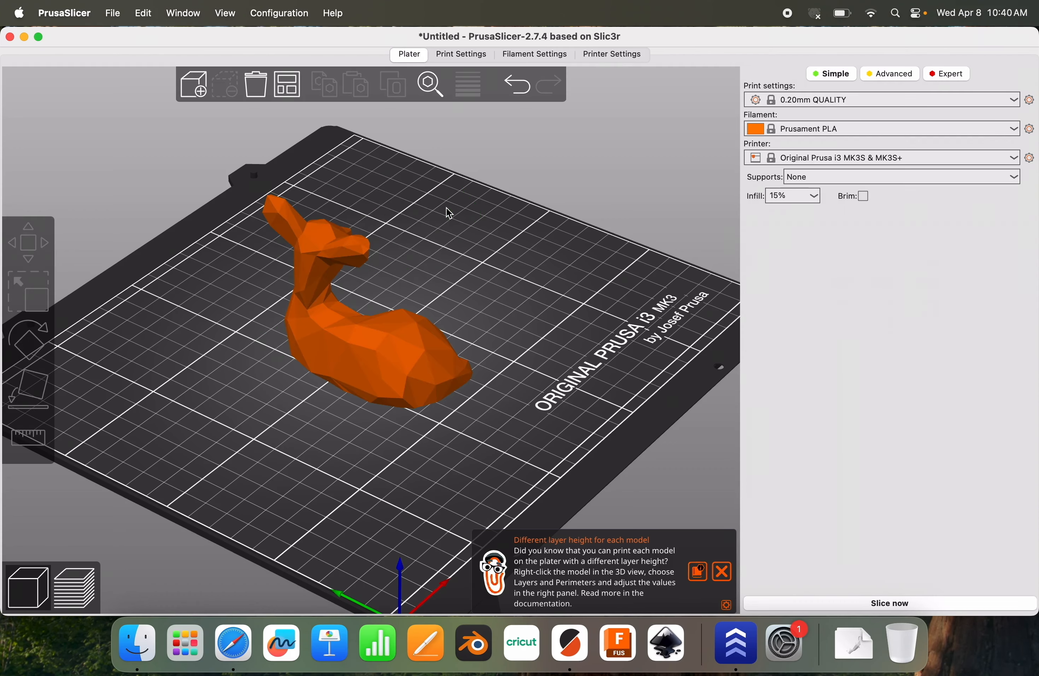
left_click(371, 348)
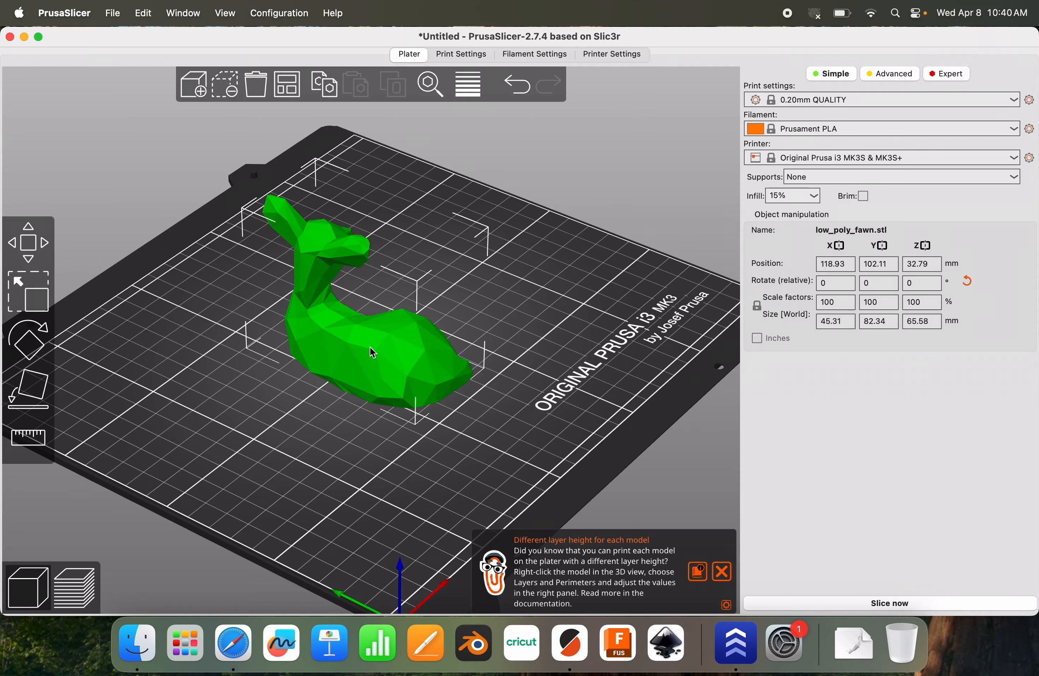
left_click(34, 347)
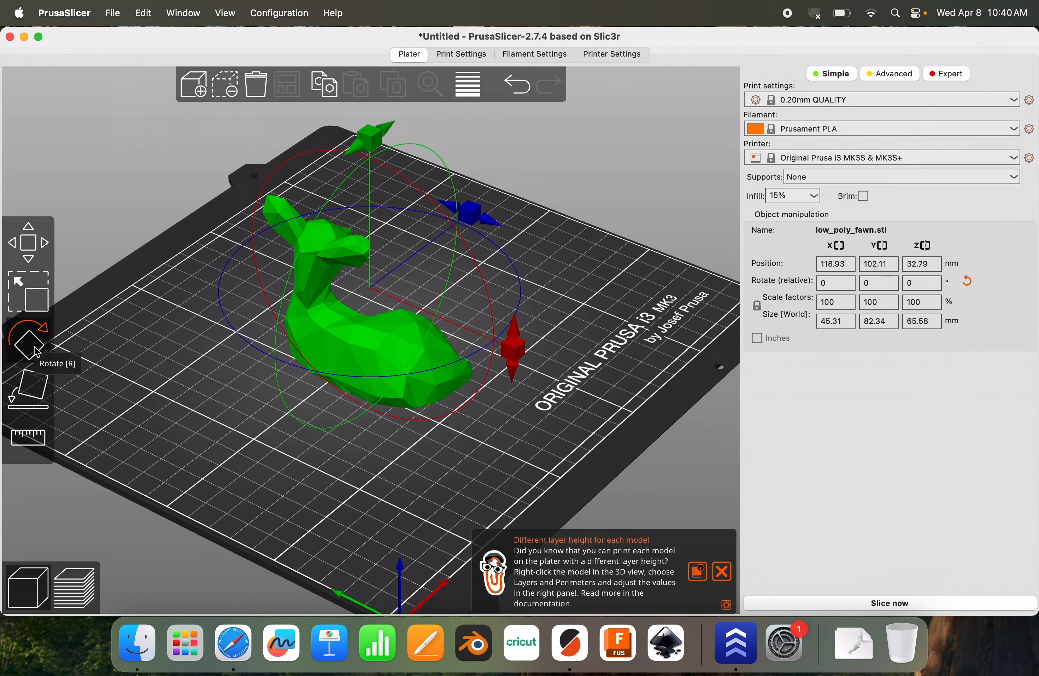
left_click_drag(474, 232, 336, 471)
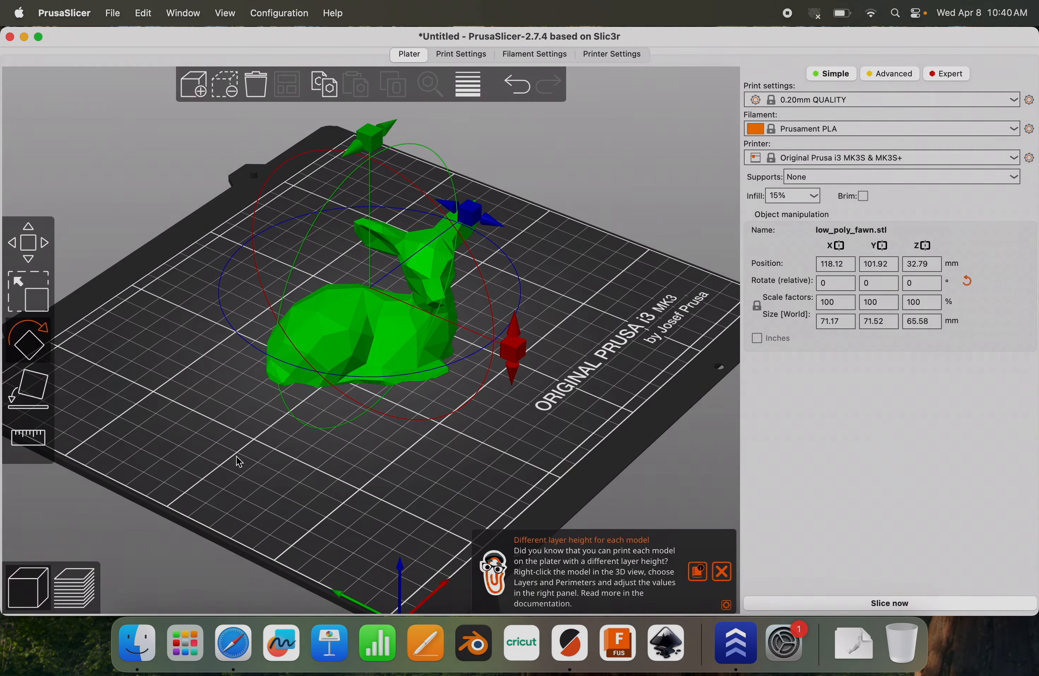
left_click(239, 461)
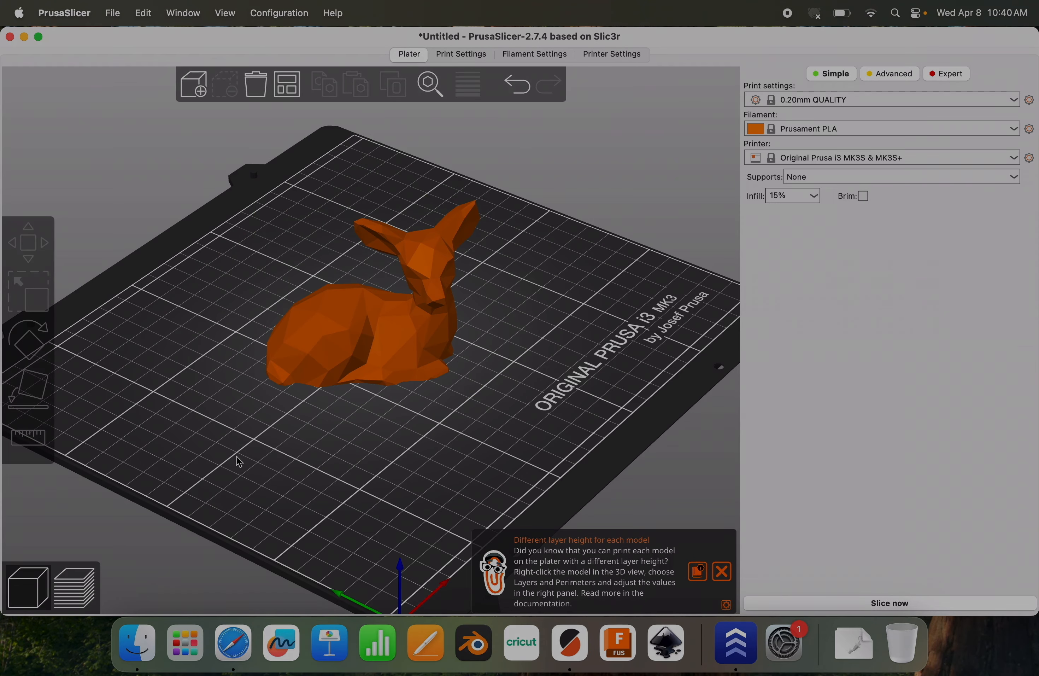
- Slice the fawn and inspect the preview up close, including its first layer from below
left_click(406, 354)
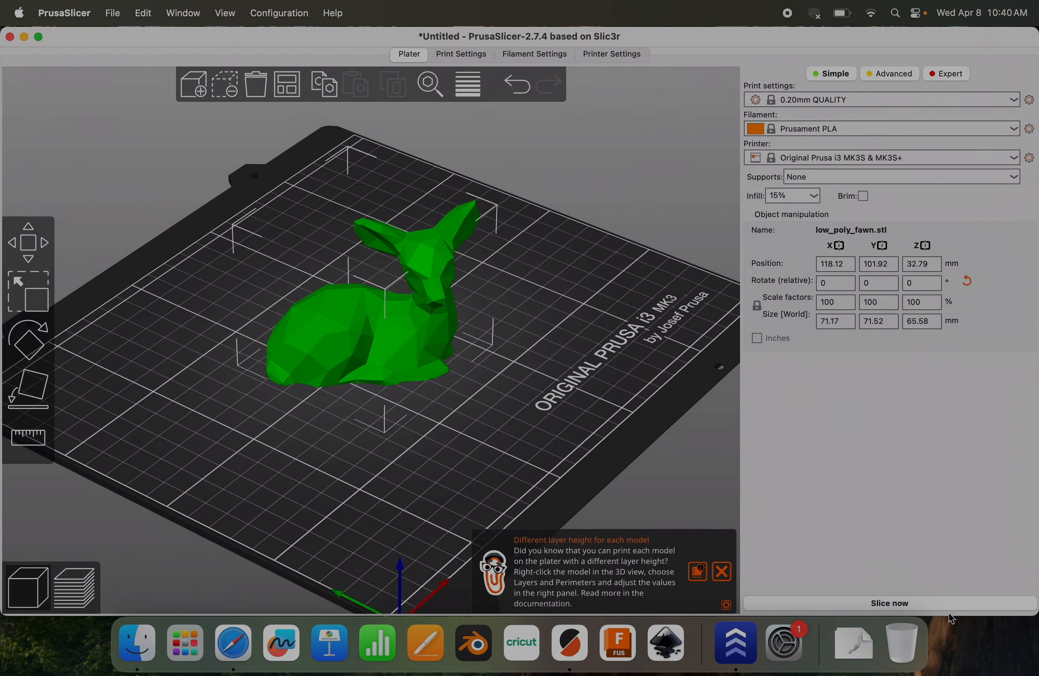
left_click(959, 606)
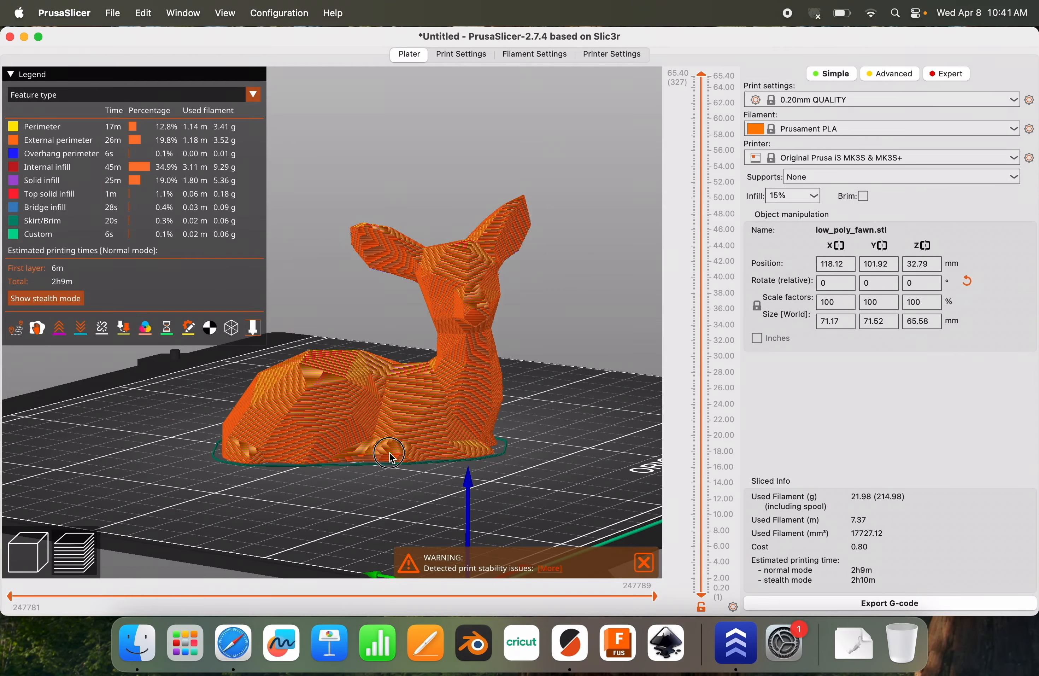
left_click_drag(388, 452, 403, 422)
scroll(454, 347, "up", 8)
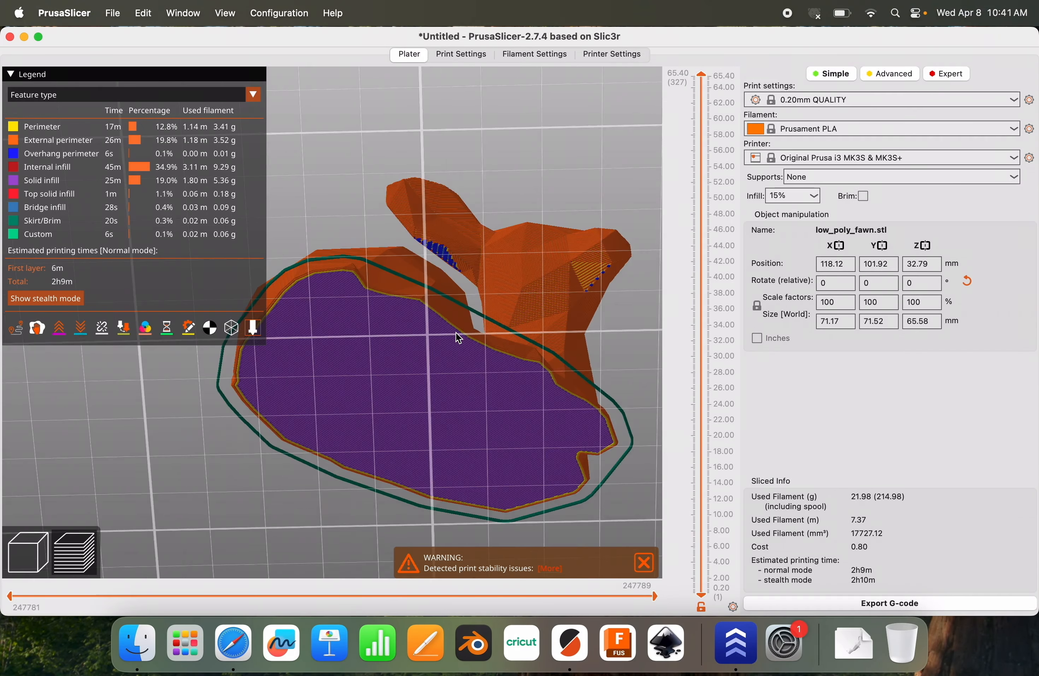
- Set supports to Everywhere for the fawn's overhanging ears and head, and slice the model again
scroll(436, 397, "up", 5)
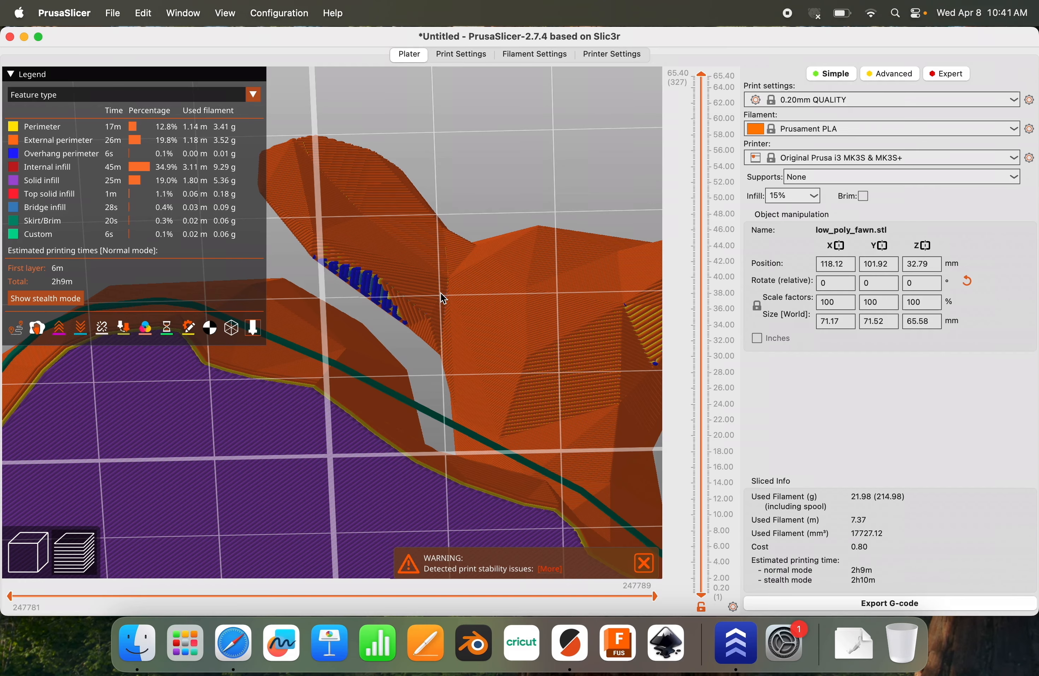
left_click_drag(443, 298, 437, 326)
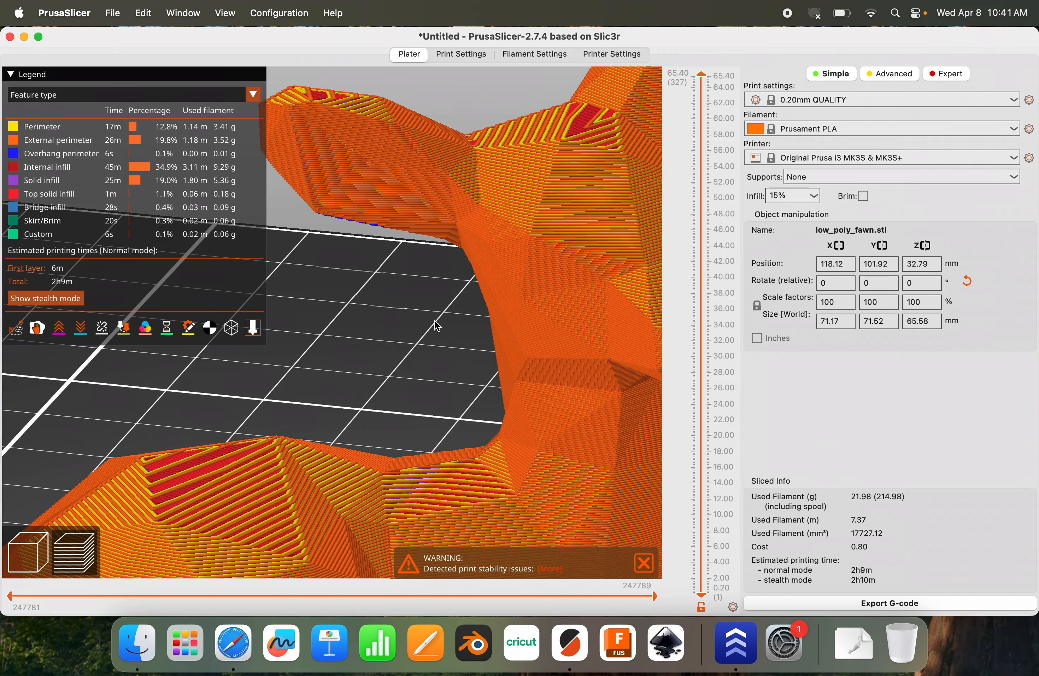
scroll(434, 325, "down", 5)
scroll(423, 342, "up", 3)
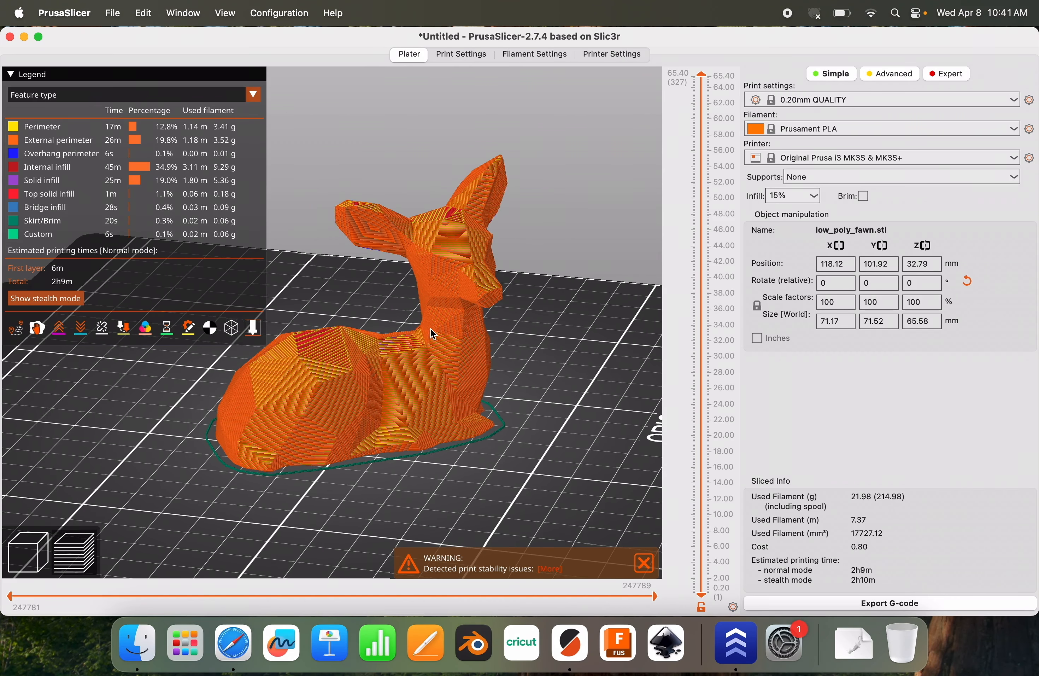
right_click_drag(431, 328, 450, 330)
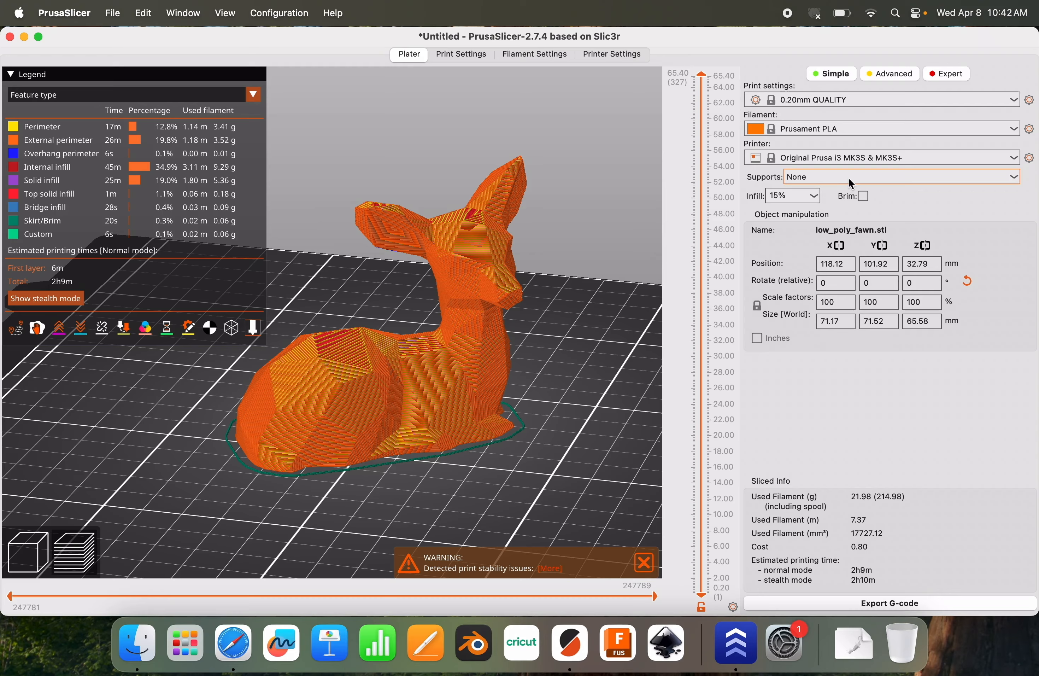
left_click(848, 178)
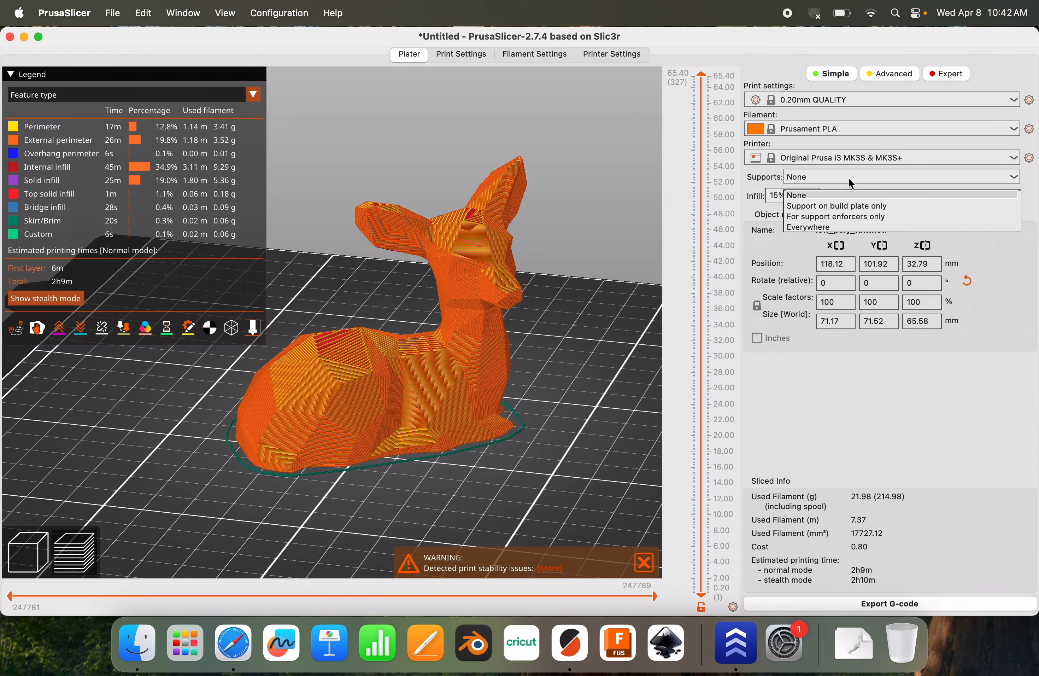
left_click(864, 225)
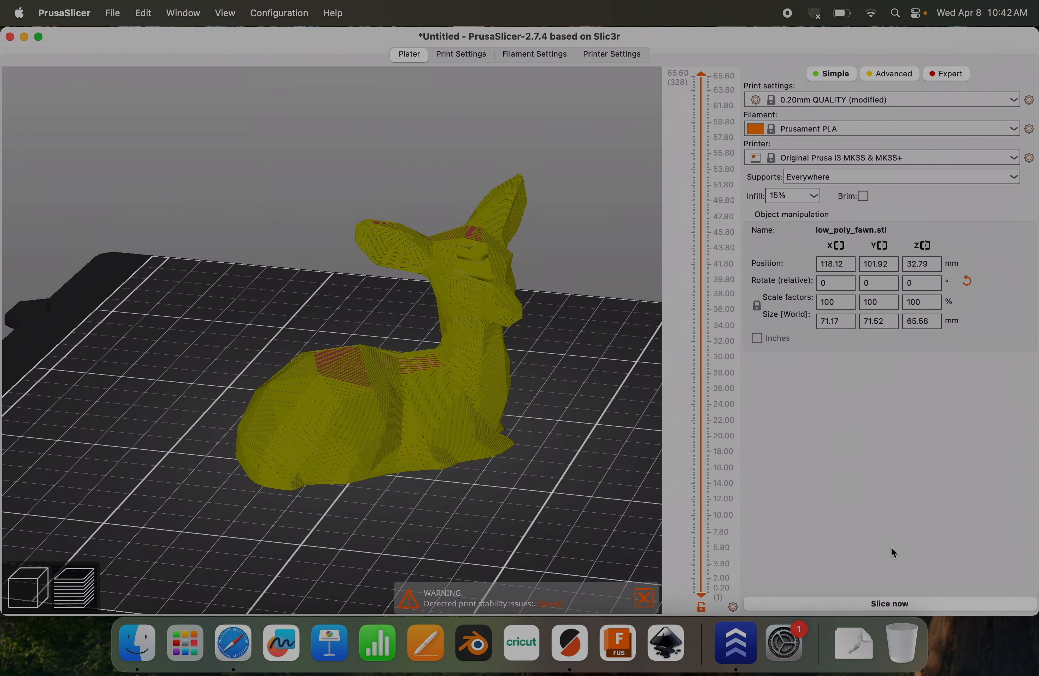
left_click(957, 600)
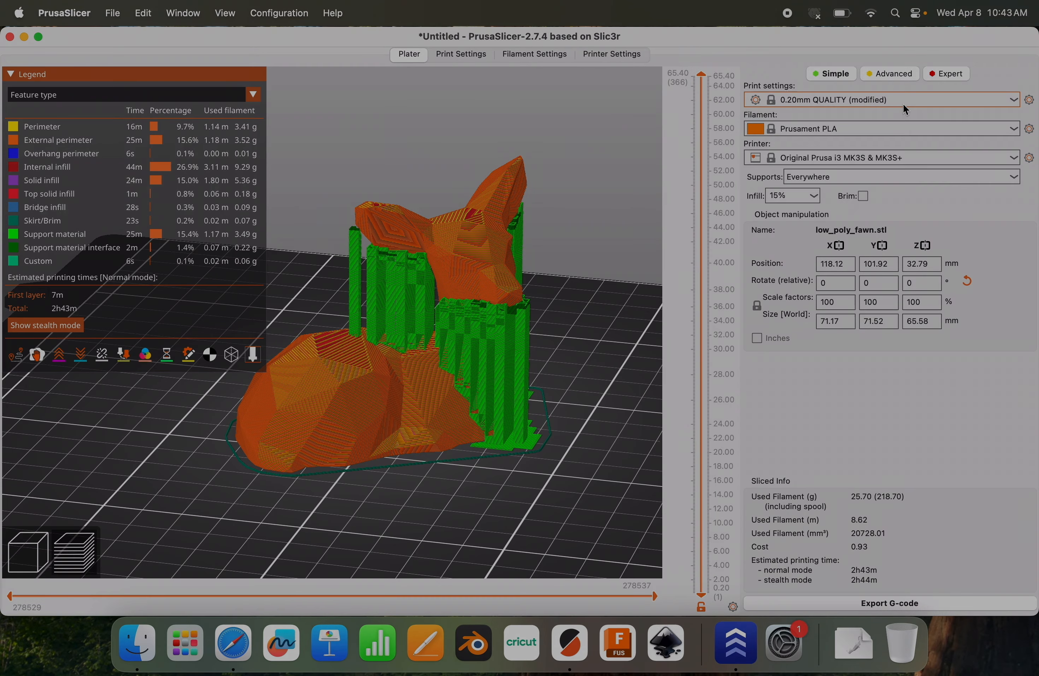
- Switch the print settings to the 0.30mm DRAFT preset, transfer the modified support setting to it, and slice the fawn again
left_click(902, 103)
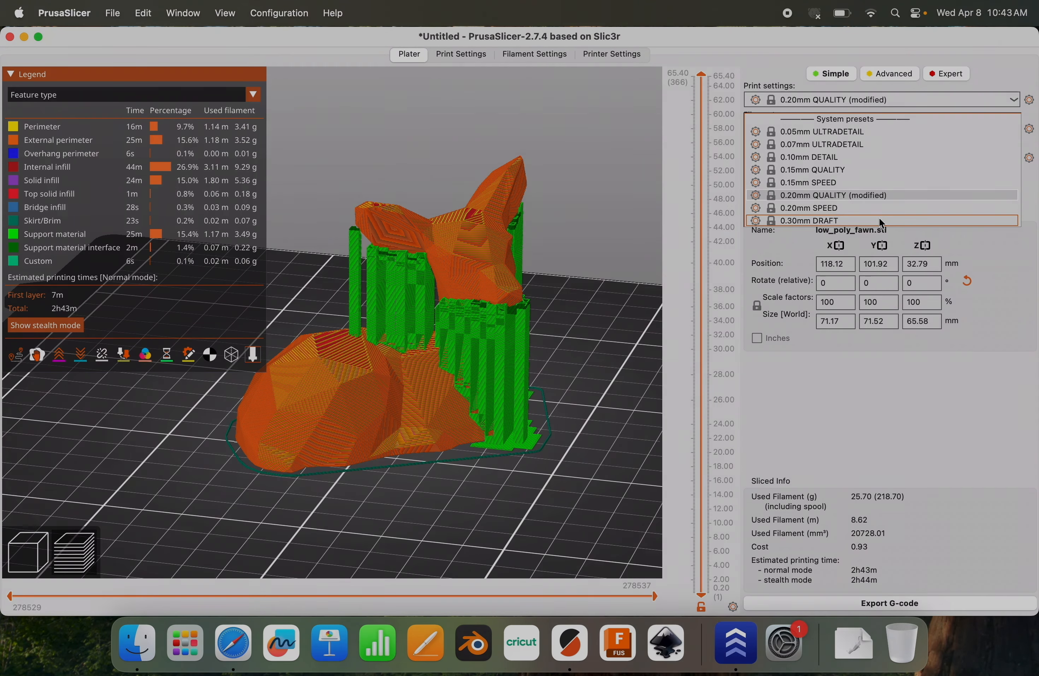
left_click(879, 219)
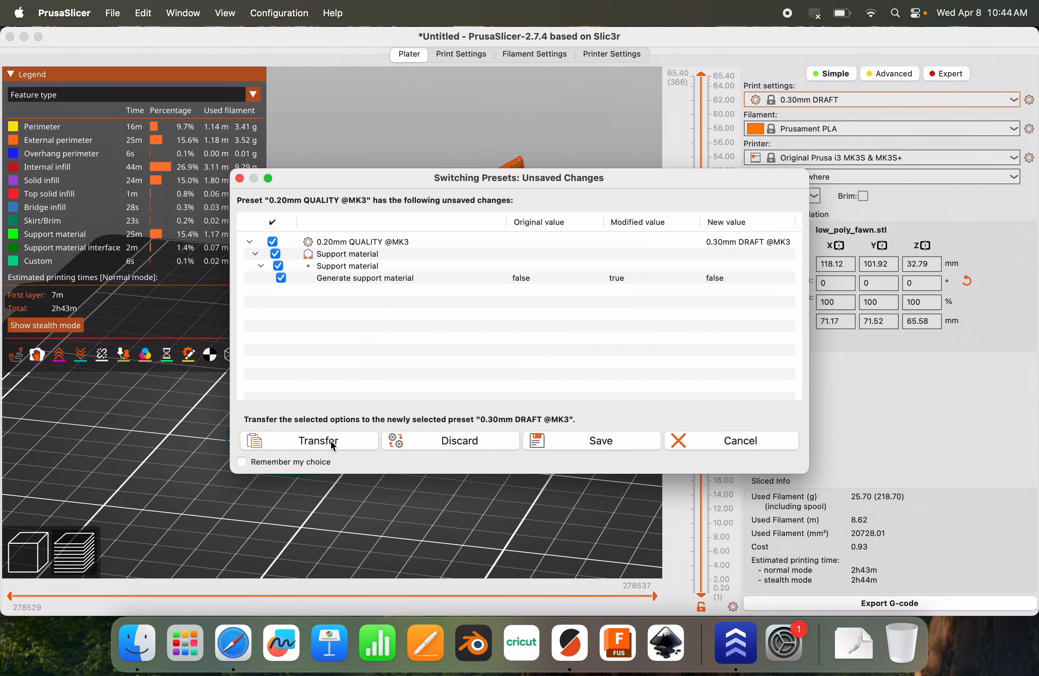
left_click(333, 440)
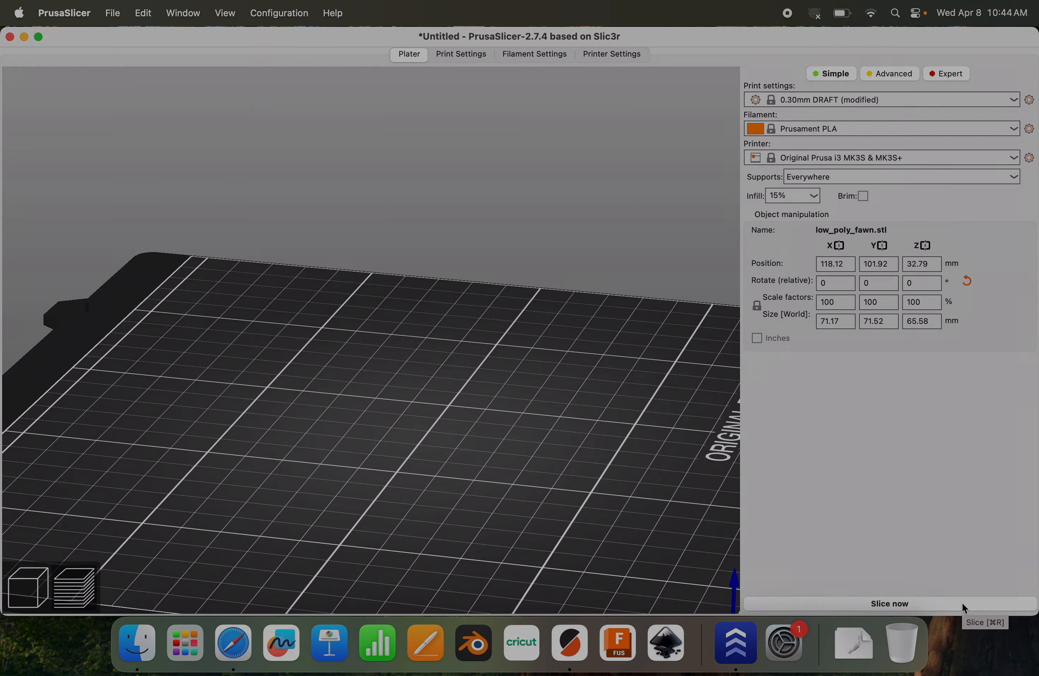
left_click(961, 602)
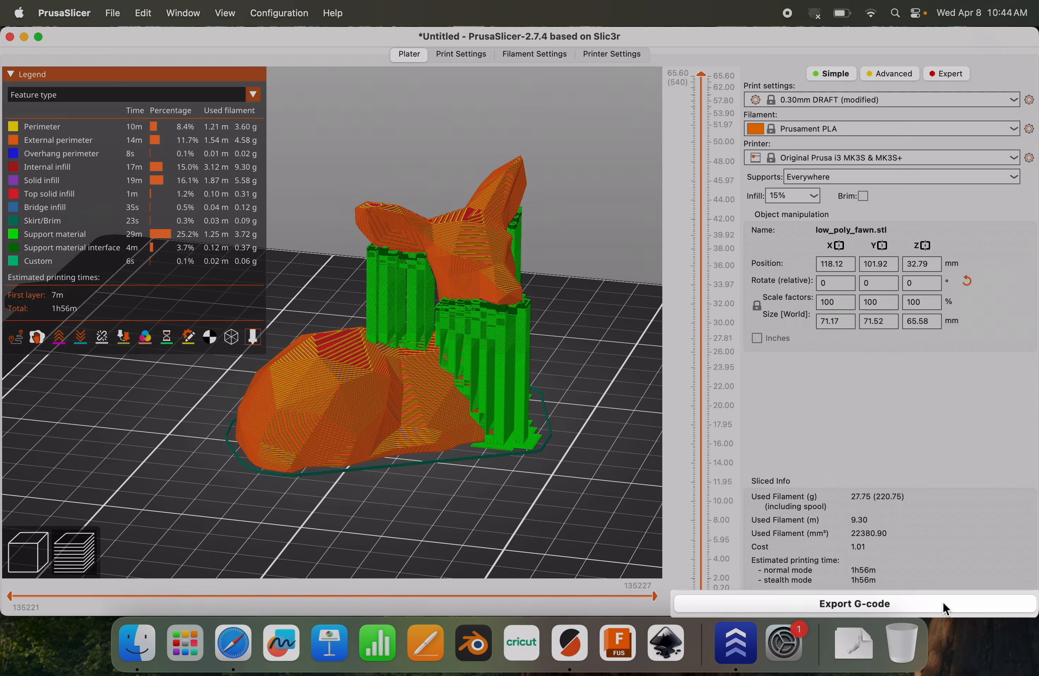
- Export the fawn's G-code with the suggested file name, choosing the CENTRALSD5 drive as the save location
left_click(961, 603)
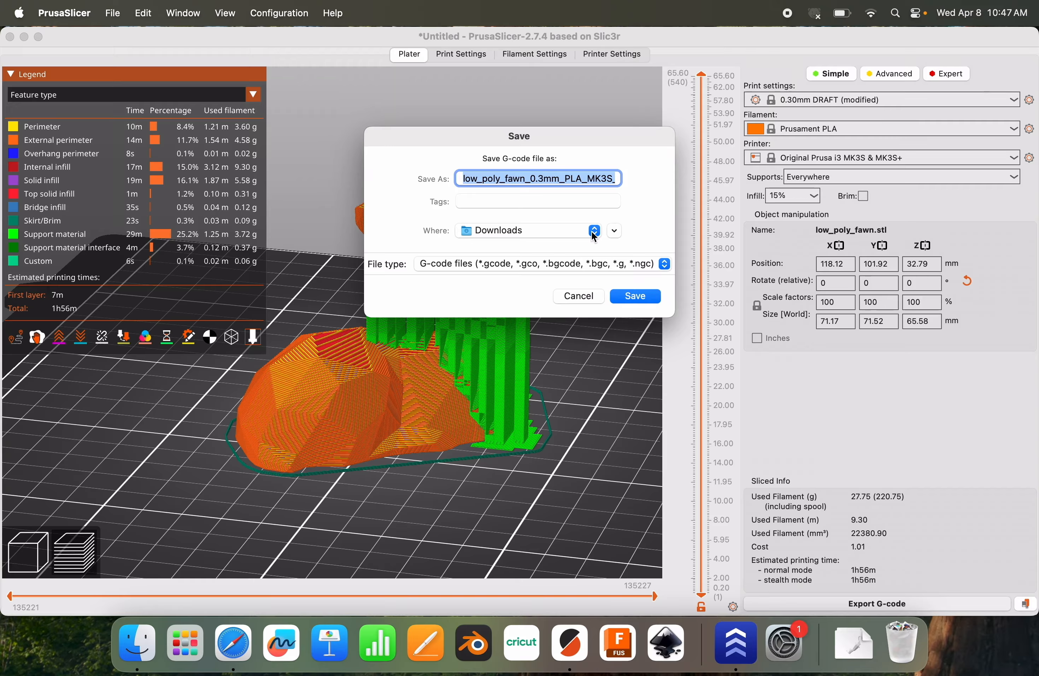
left_click(594, 231)
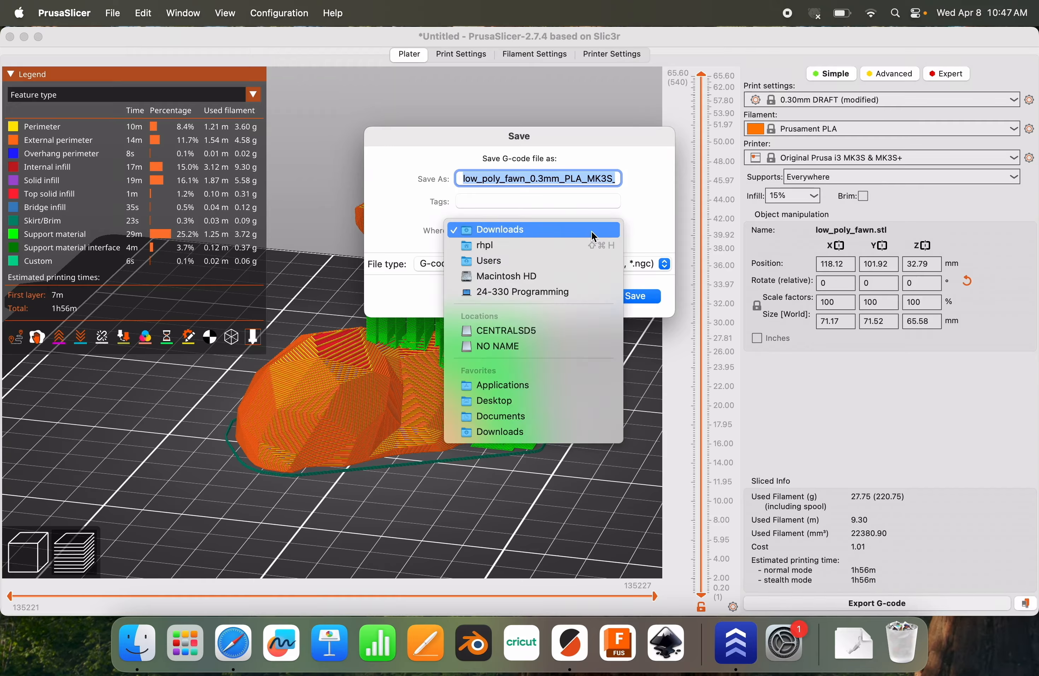
left_click(547, 331)
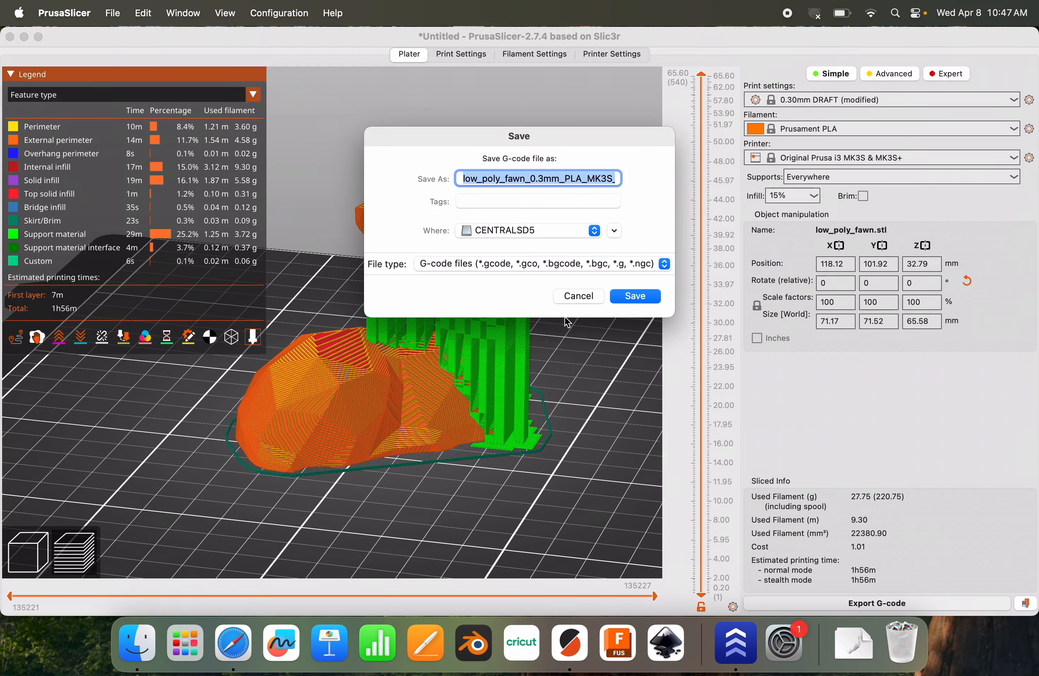